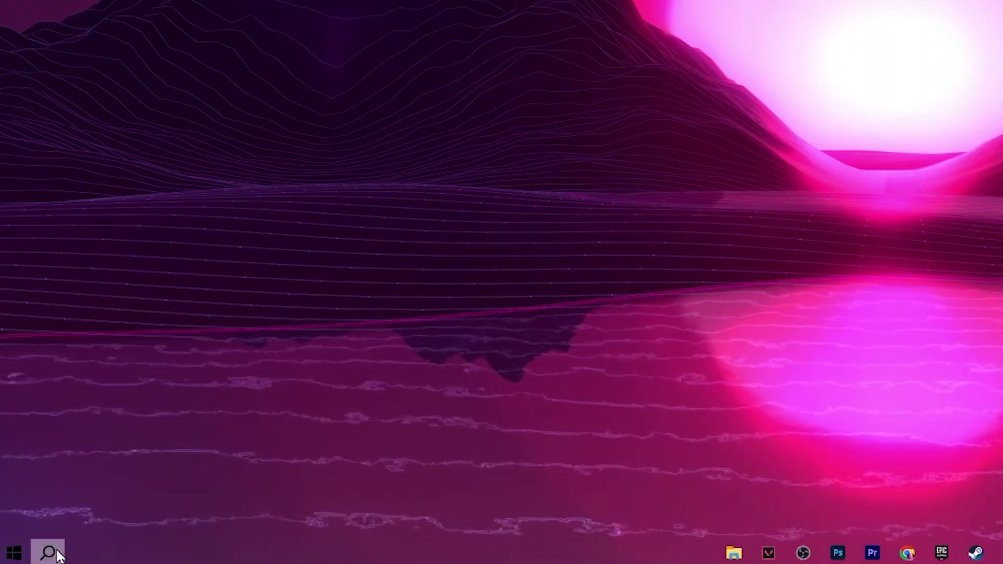
- Launch Windows PowerShell as administrator from the search panel
click(48, 552)
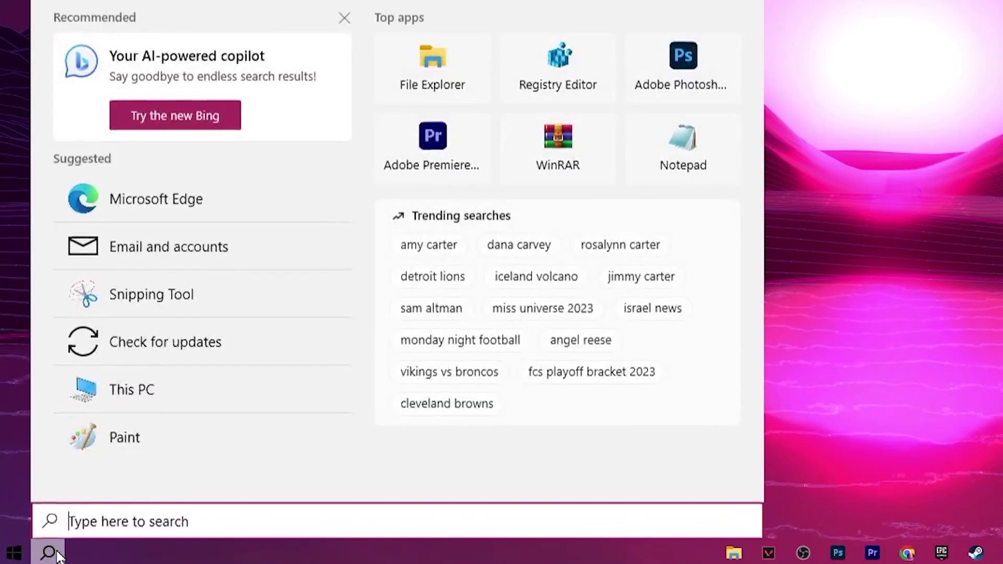
text(powers)
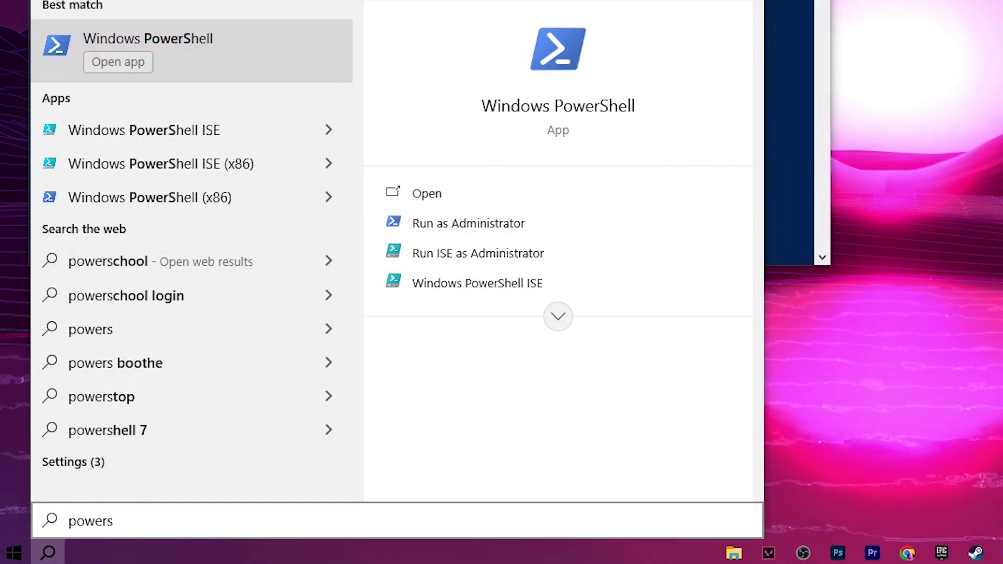
click(468, 223)
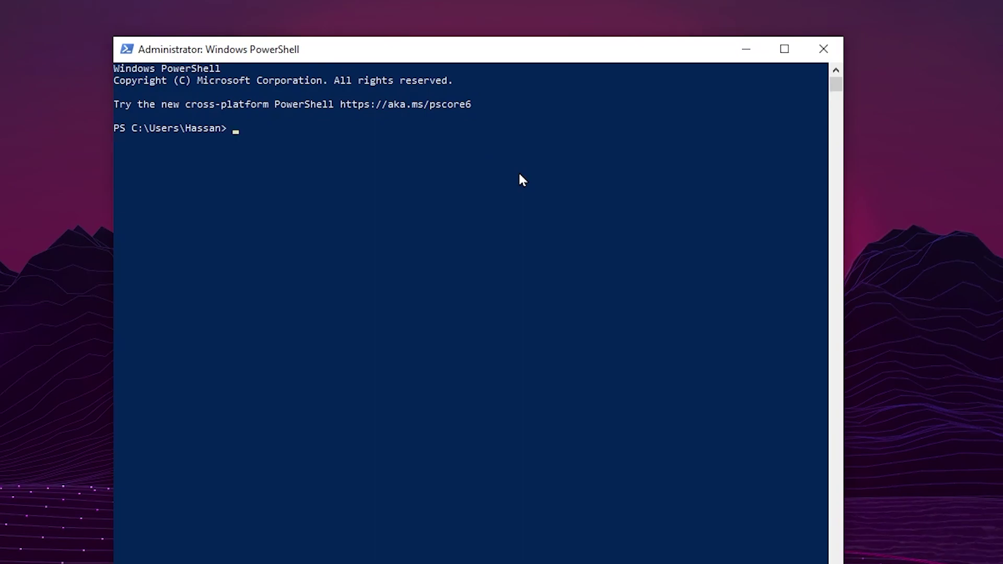
- Run disable-mmagent -mc, then confirm with mmagent that MemoryCompression shows False
text(mmagent)
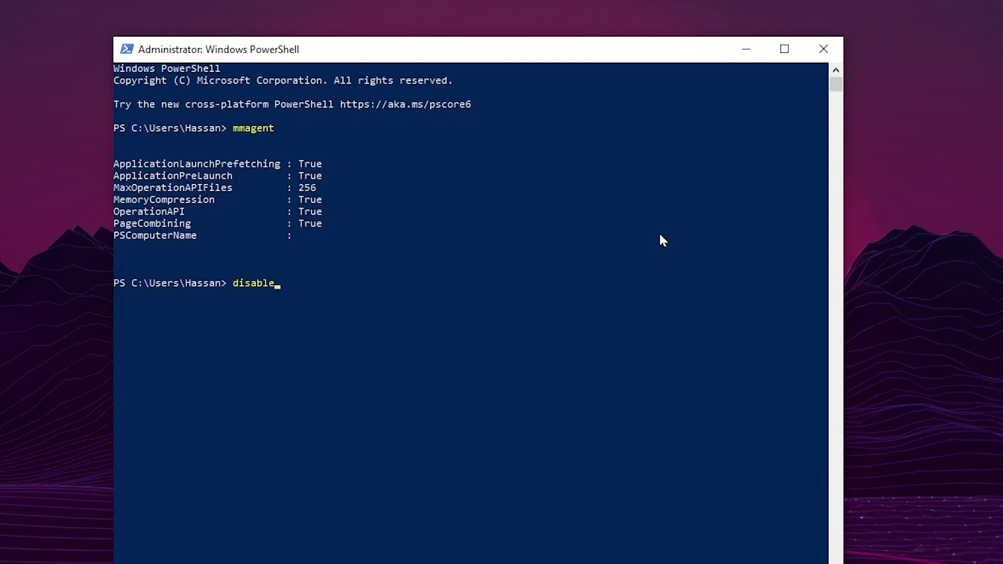
text(-)
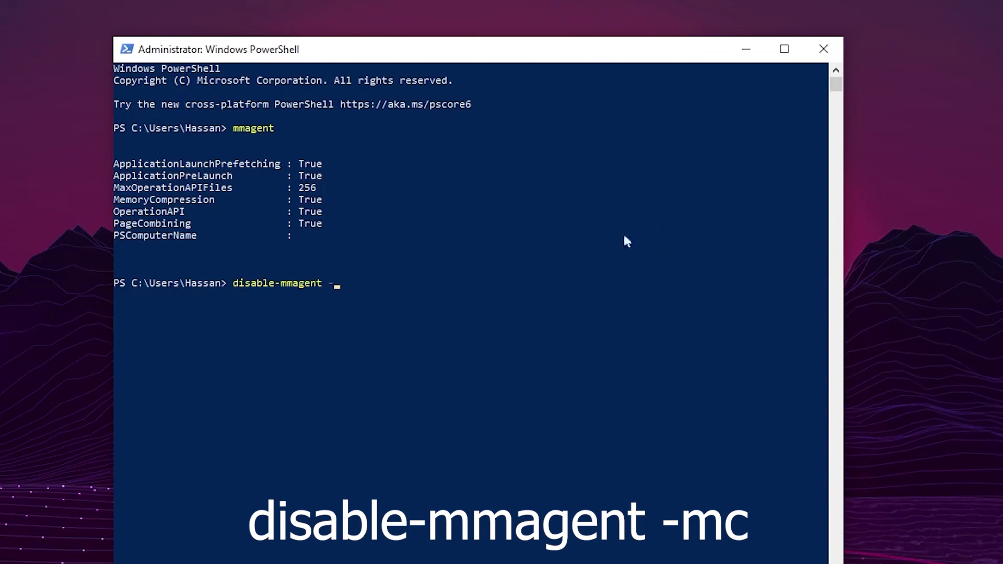
text(mmagent -)
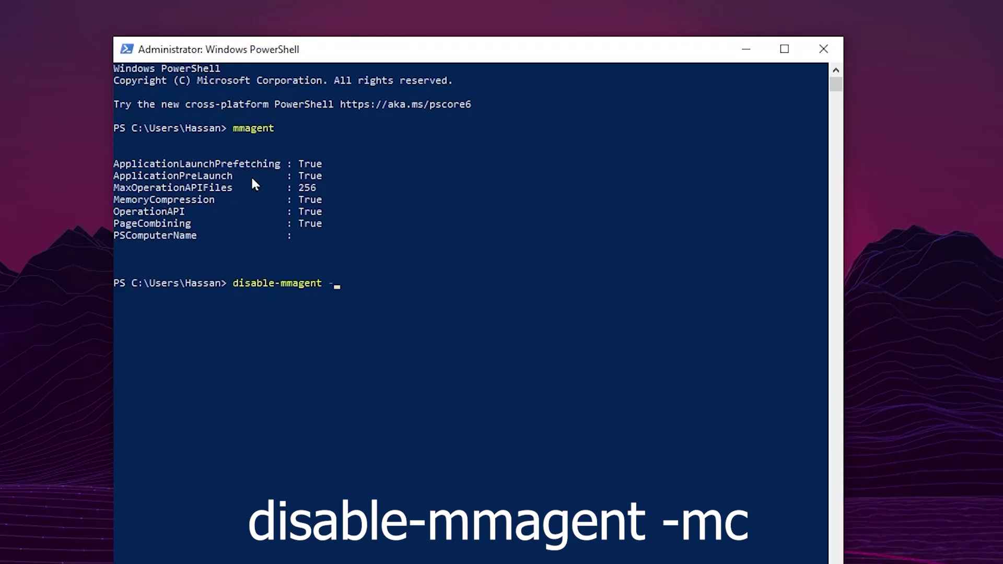
text(mc)
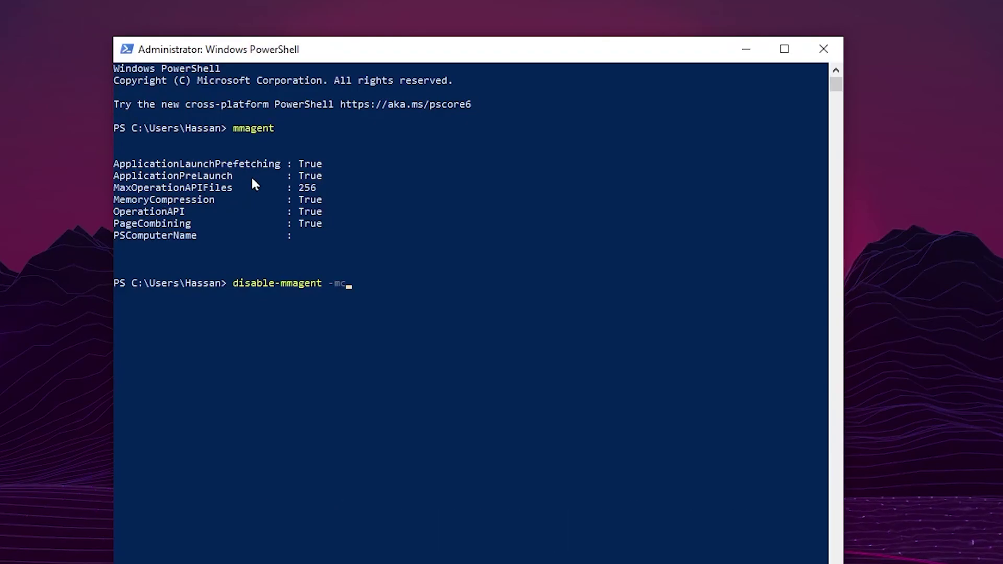
key(Return)
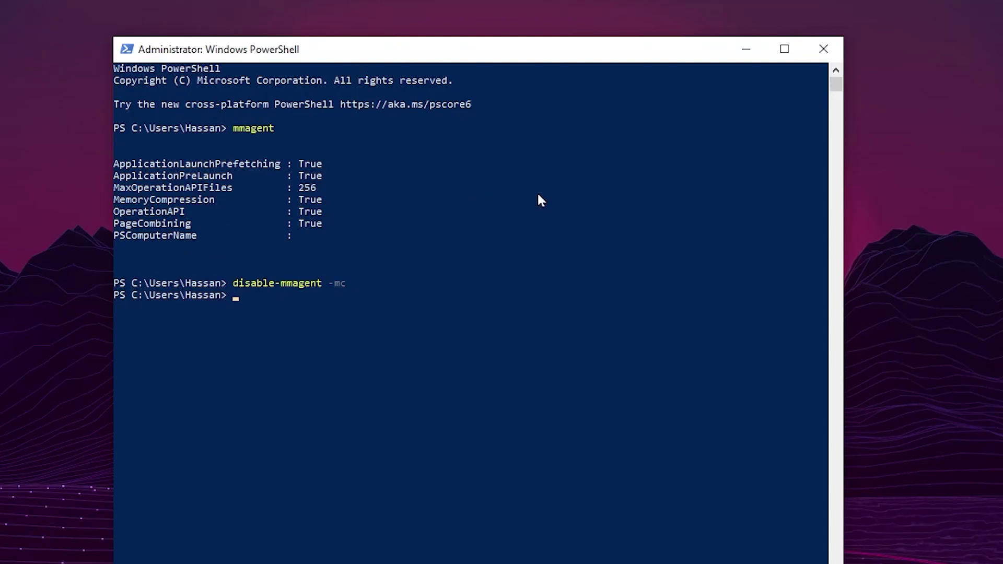
text(mmagent)
key(Return)
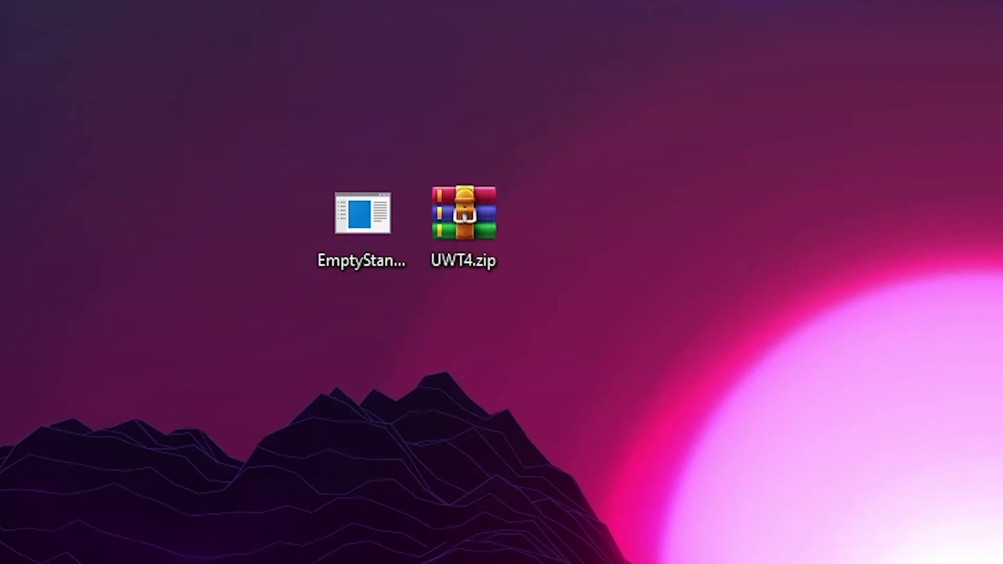
- Select and deselect the two desktop files, then minimize Discord after viewing the UWT4.zip post
drag(162, 97, 760, 407)
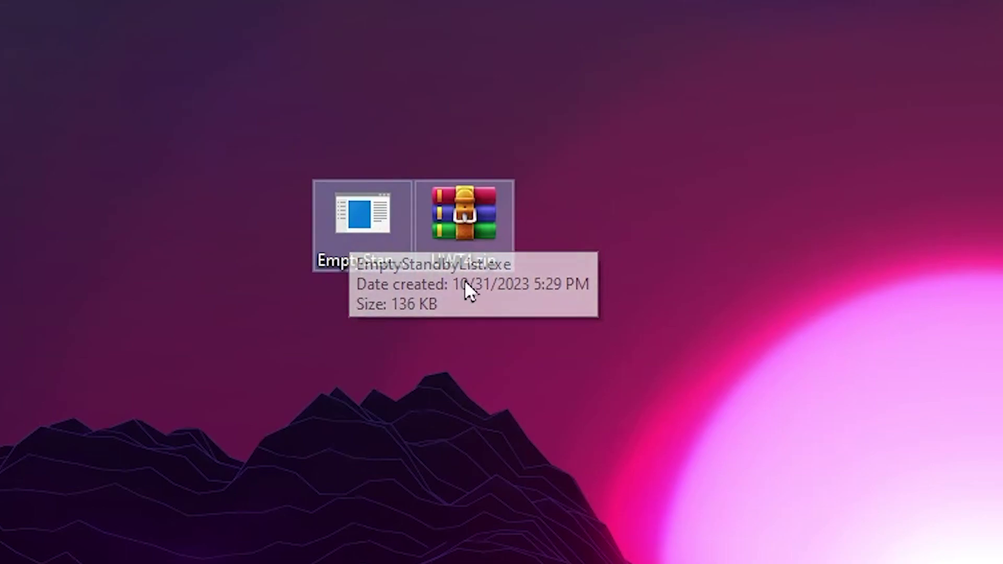
click(396, 293)
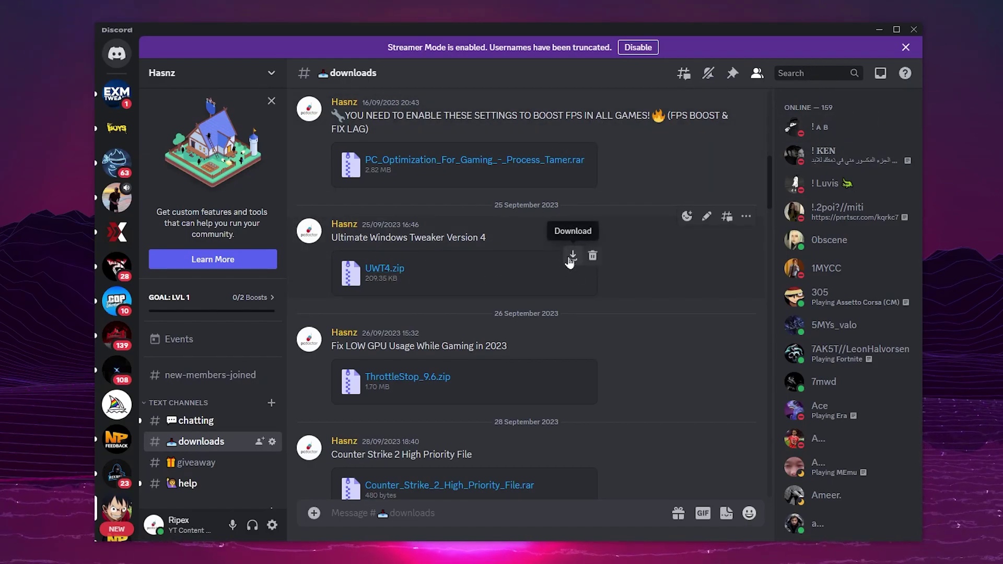
click(880, 30)
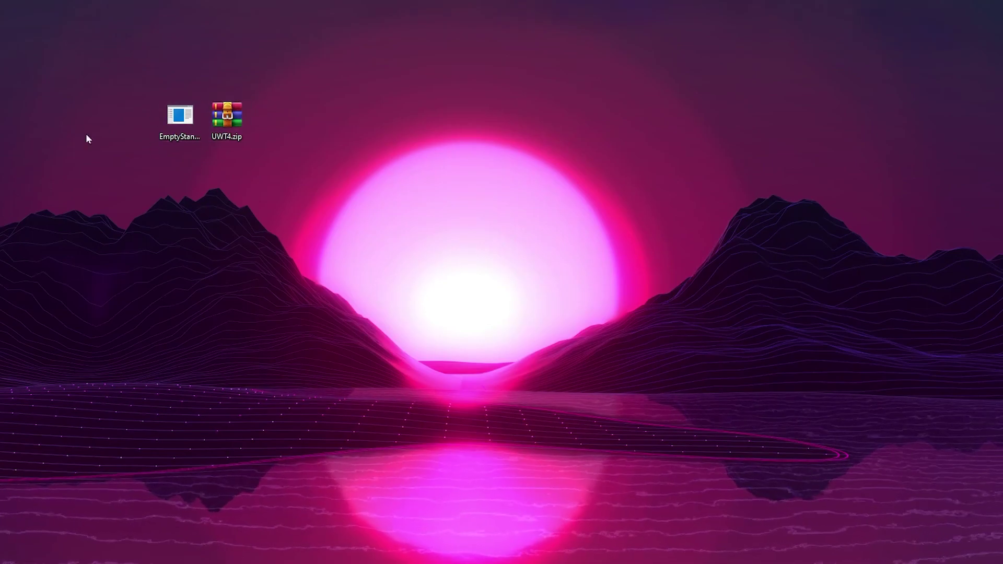
- Enable 'Run this program as an administrator' in EmptyStandbyList.exe's Compatibility properties
right_click(166, 118)
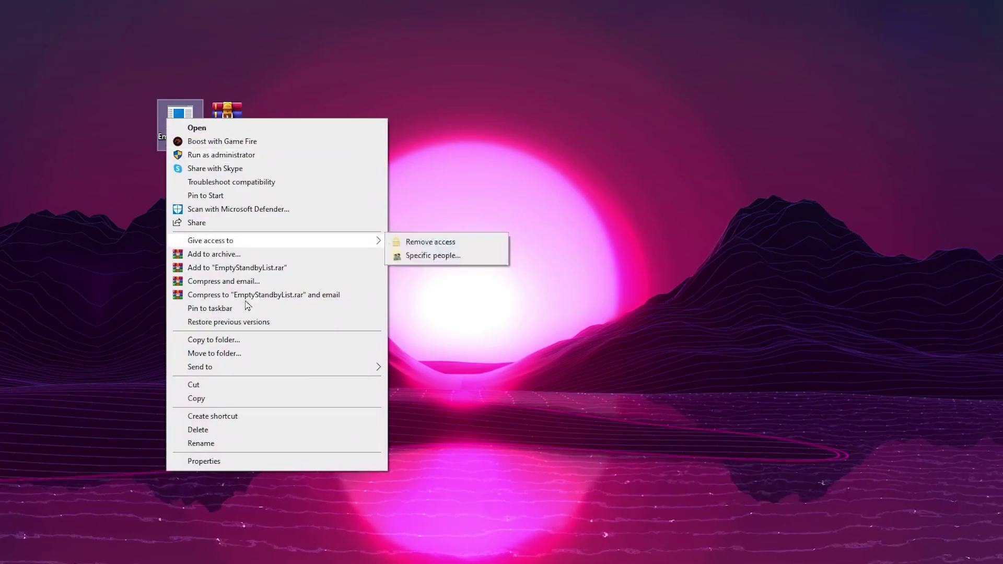
click(227, 463)
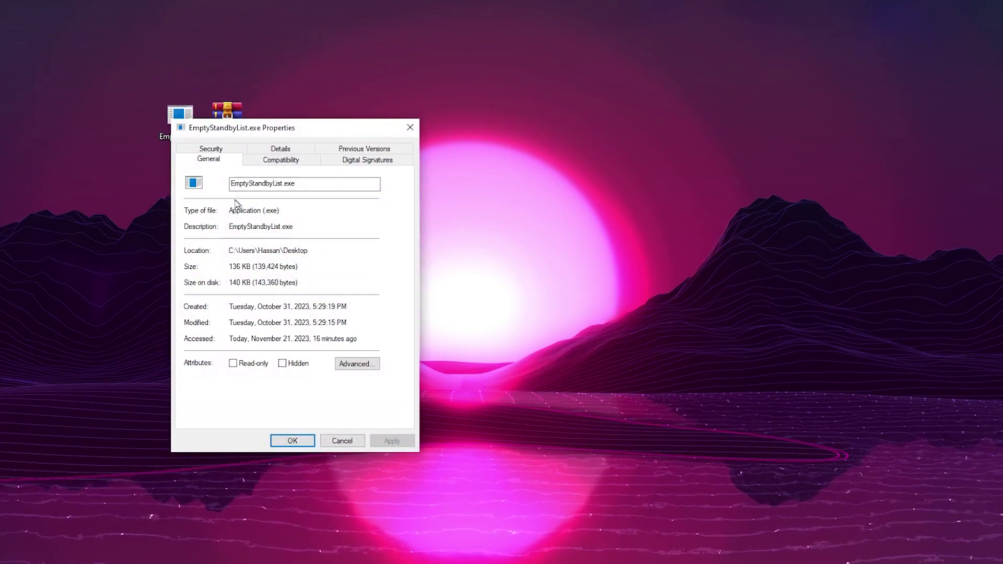
click(280, 158)
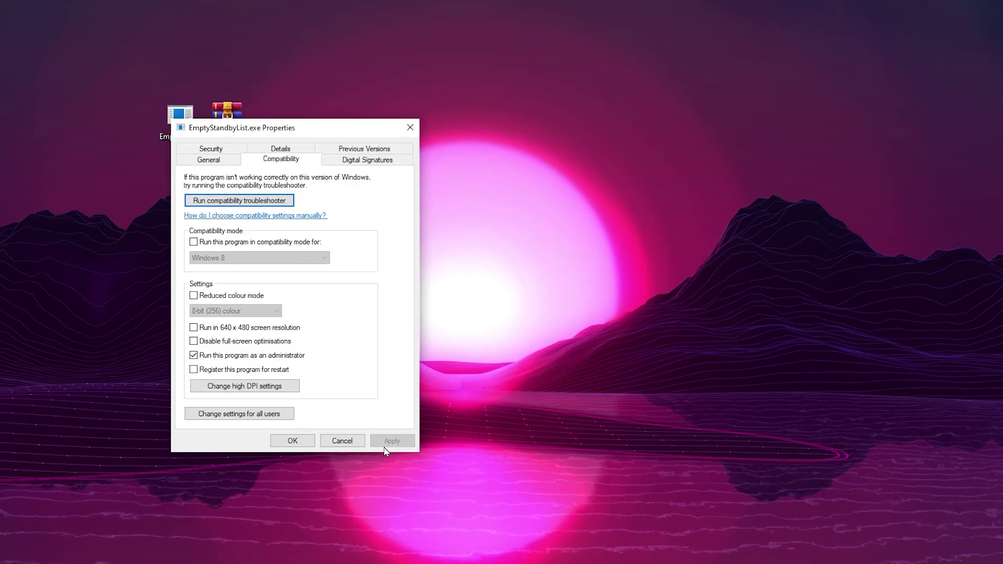
click(281, 444)
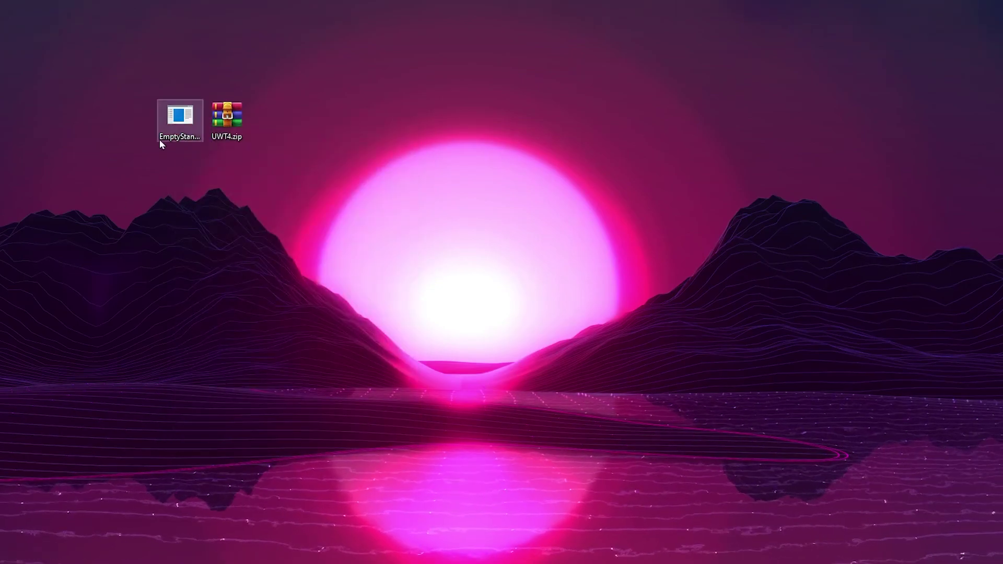
- Create a desktop folder named 'hasnz widnows tweaking' and move EmptyStandbyList.exe into it
right_click(196, 228)
mouse_move(224, 343)
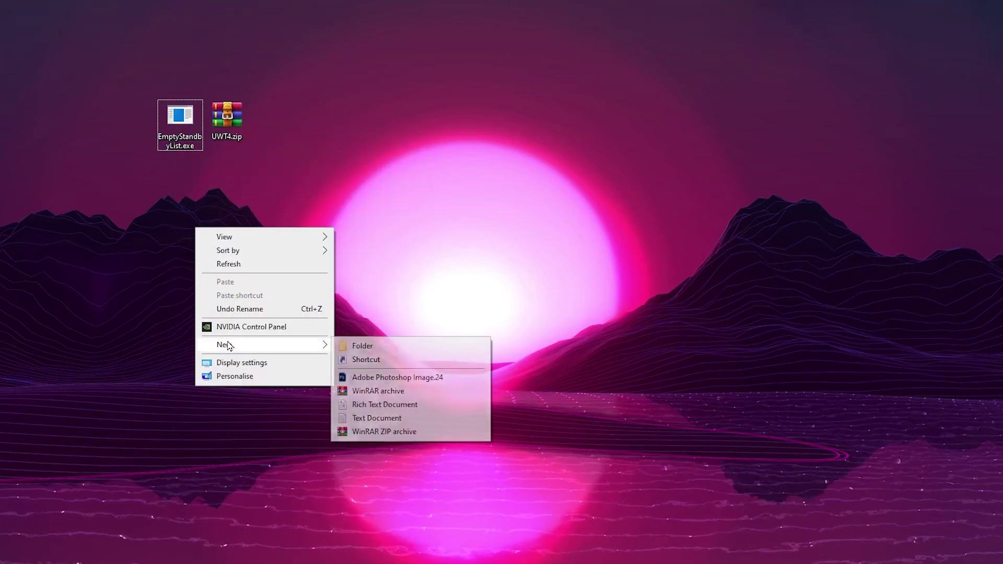
click(380, 346)
text(hasnm)
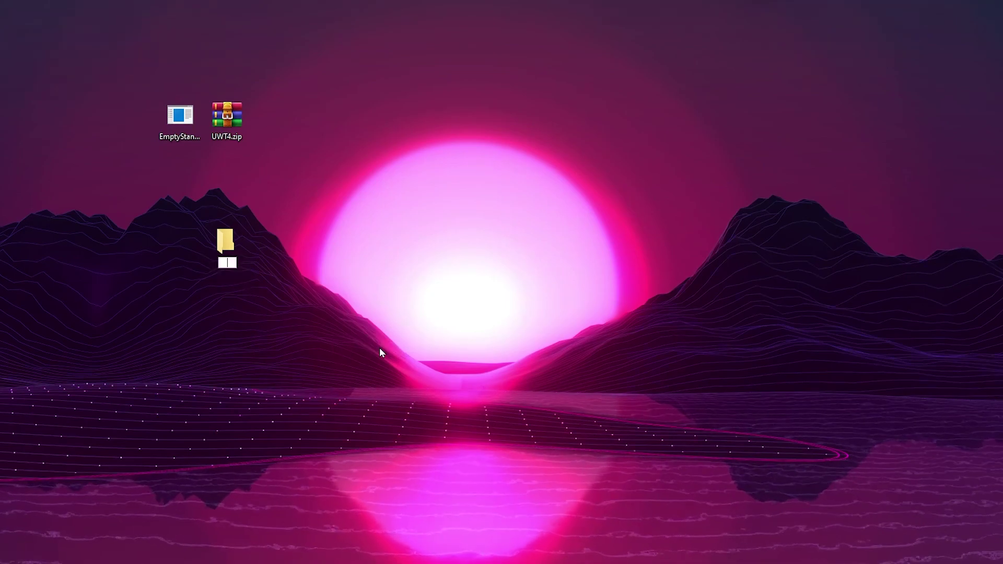
key(BackSpace)
text(z)
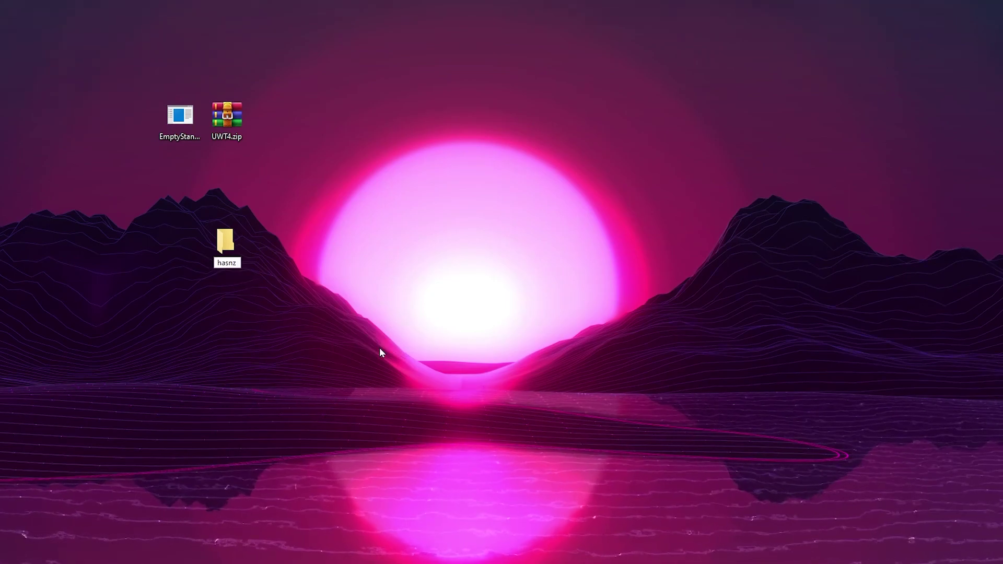
text( widnows)
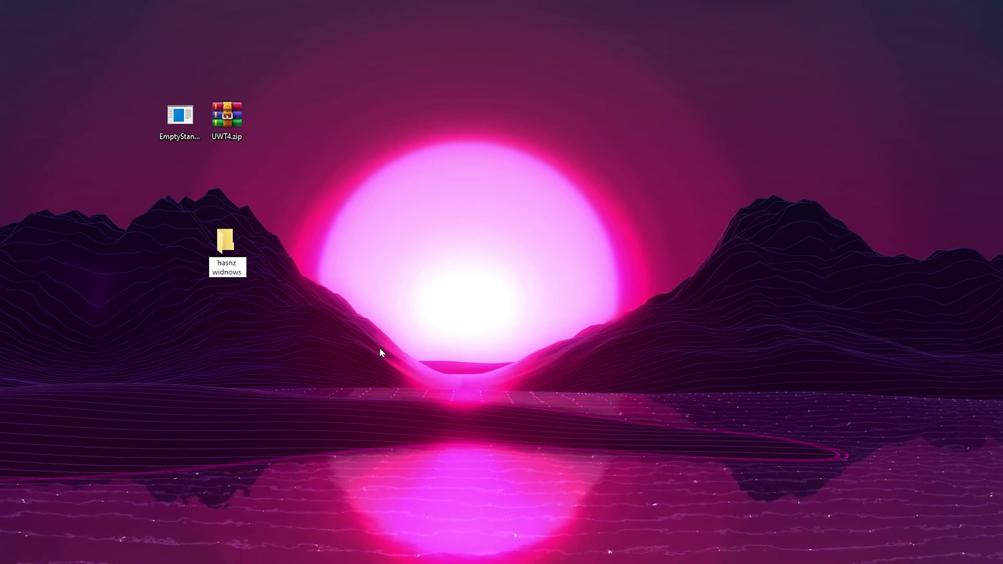
text( tweaking)
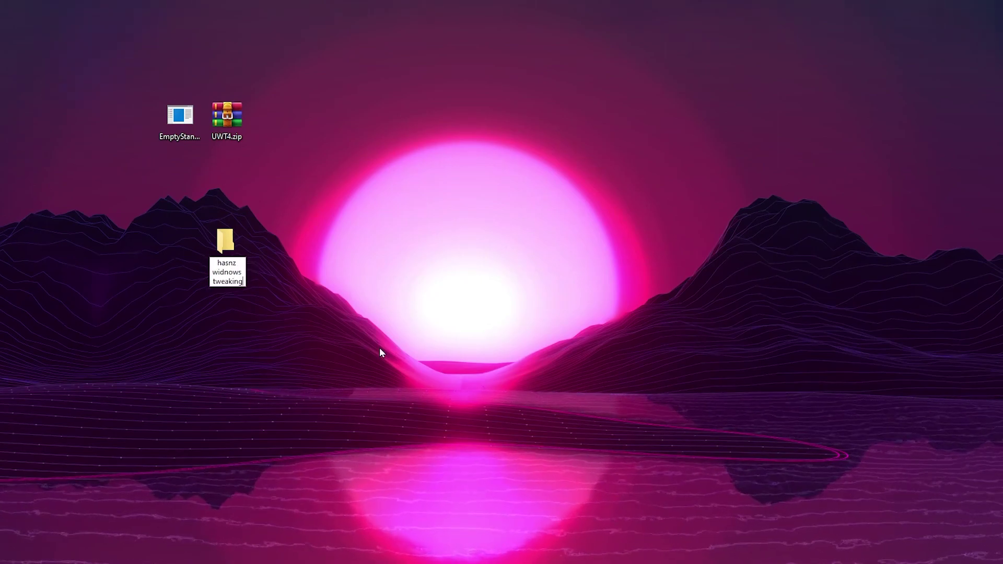
key(Return)
drag(180, 117, 224, 239)
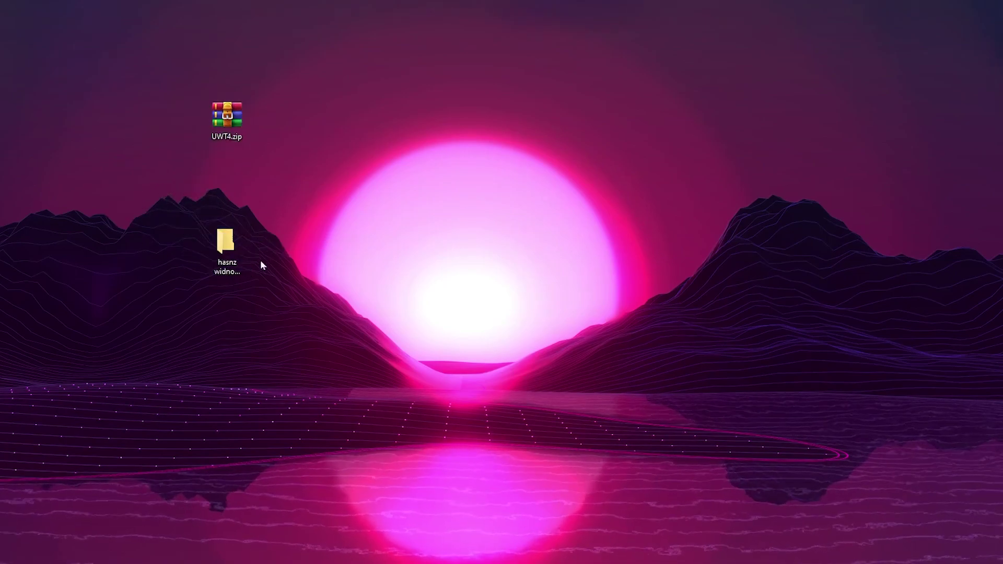
- Cut the 'hasnz widnows tweaking' folder and paste it into the root of Local Disk (C:)
right_click(240, 242)
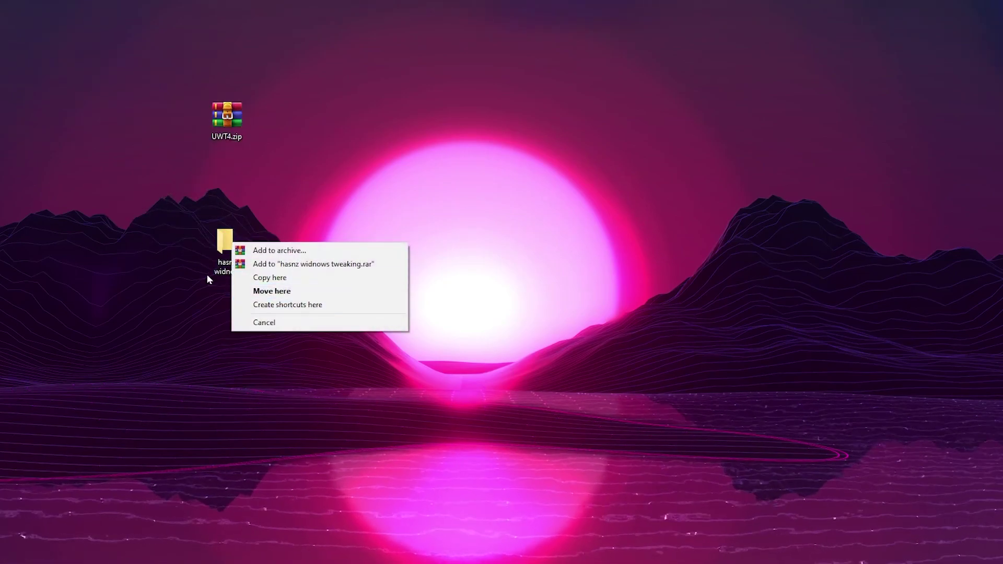
right_click(216, 255)
click(243, 462)
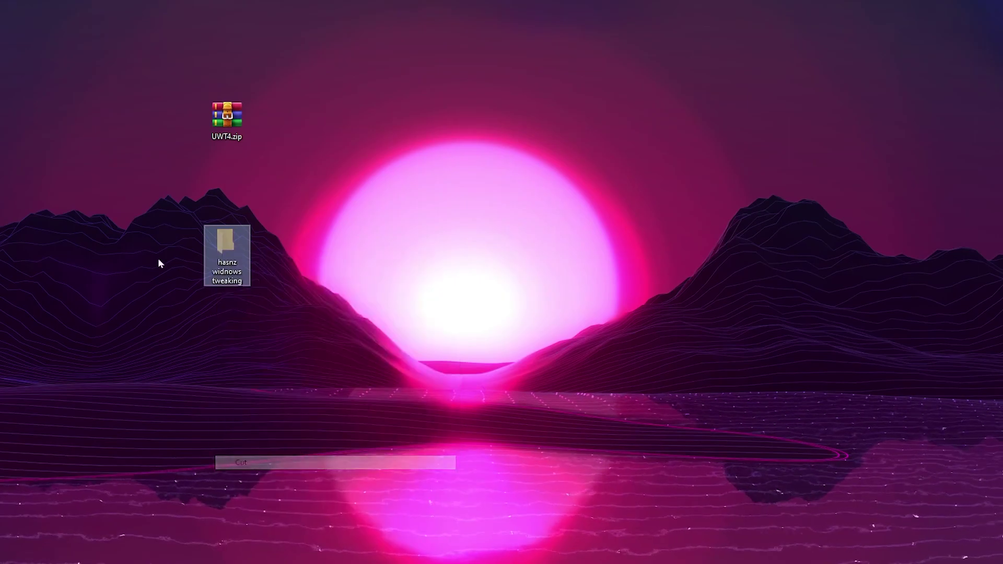
key(super+e)
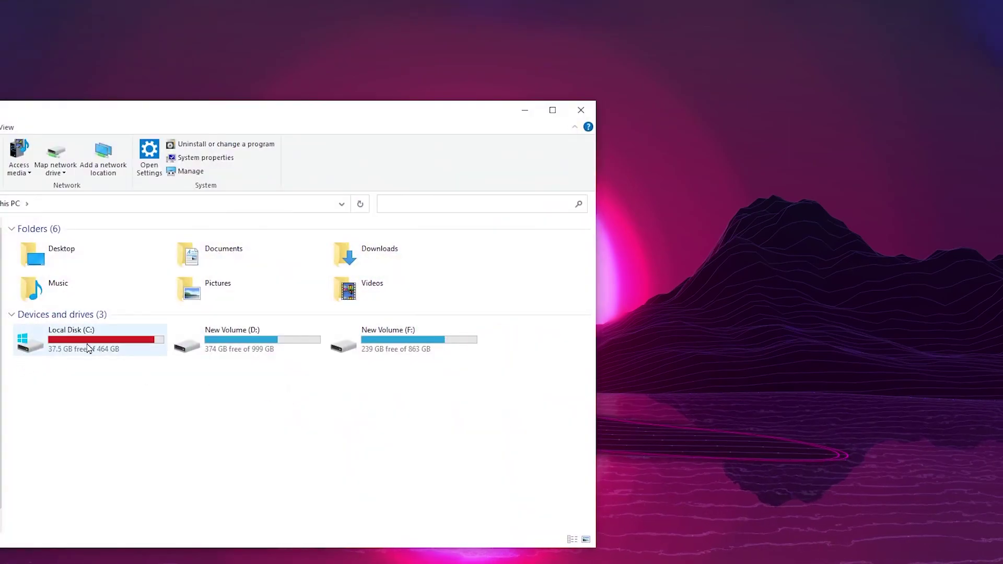
double_click(86, 342)
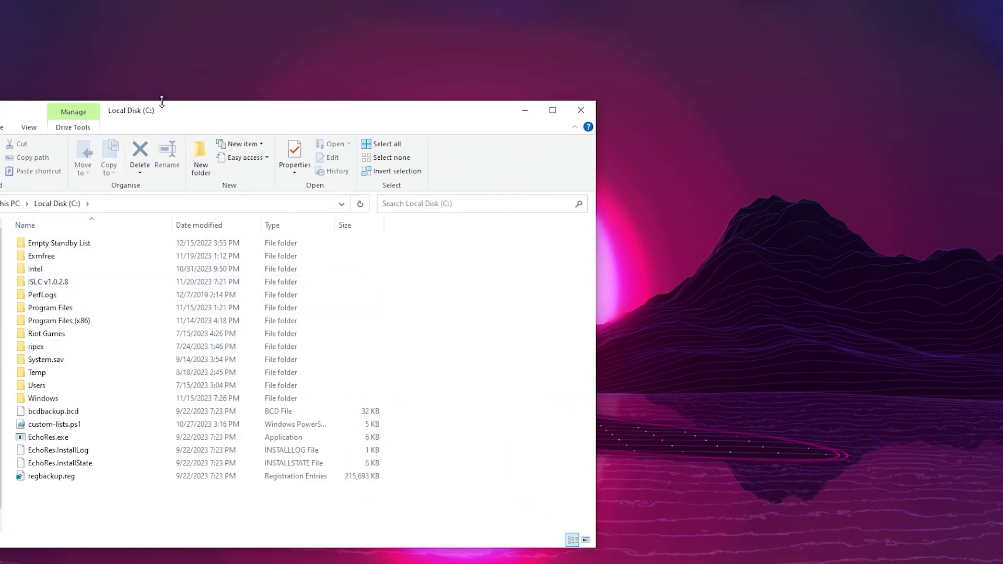
drag(157, 116, 254, 116)
right_click(578, 299)
click(607, 365)
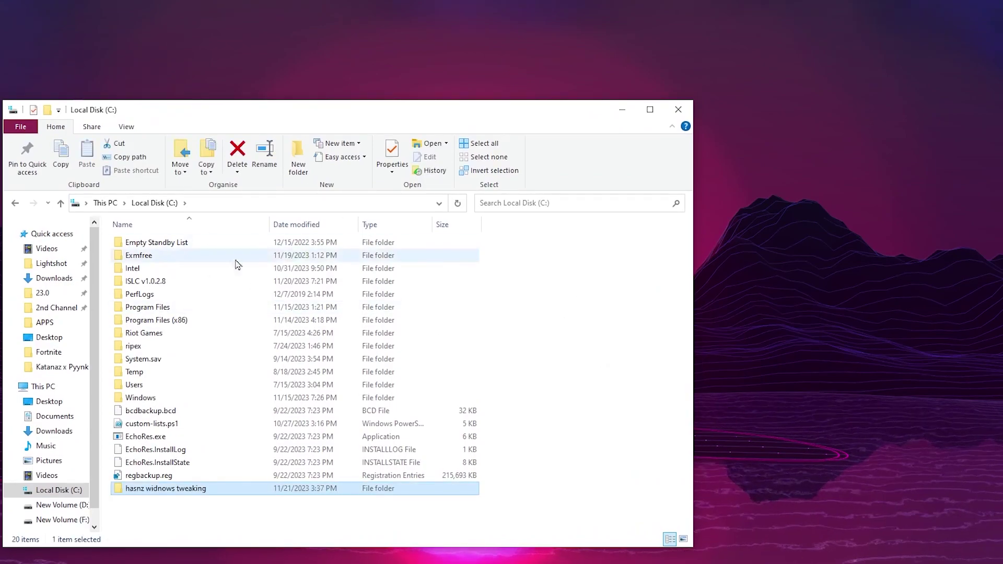
click(678, 109)
- Open Task Scheduler, create a task named 'Empty Standby List', and begin changing its run account
key(super)
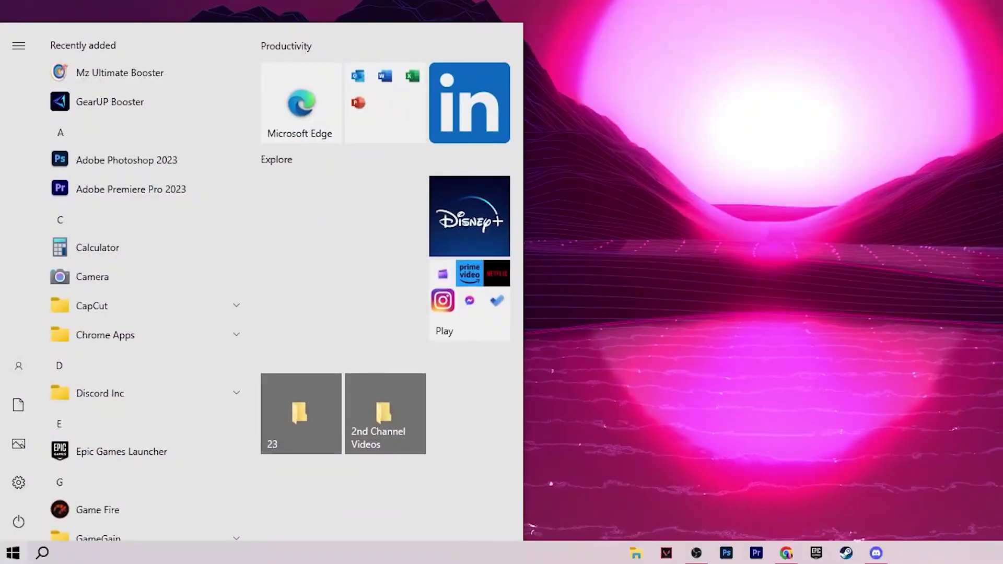
text(task)
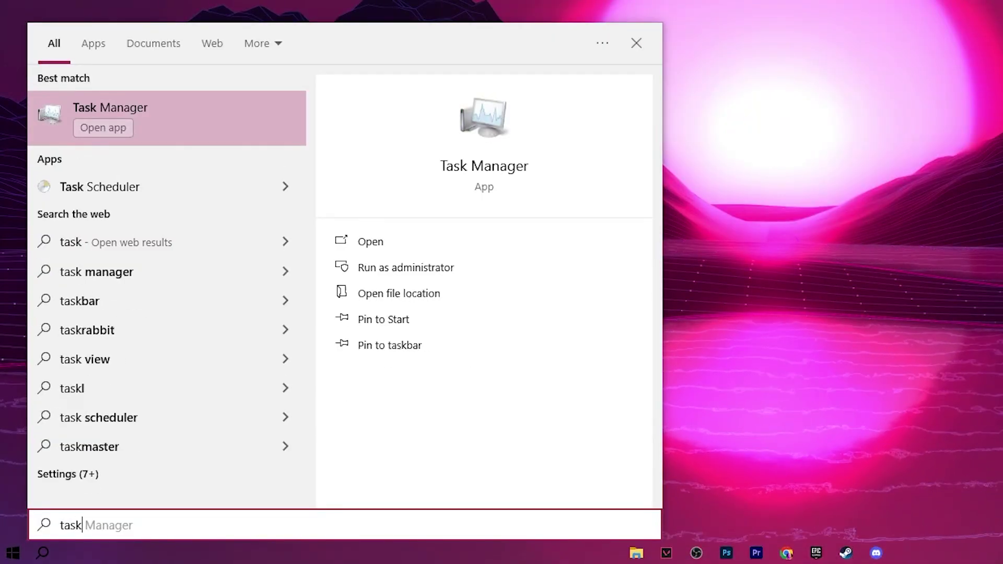
click(94, 193)
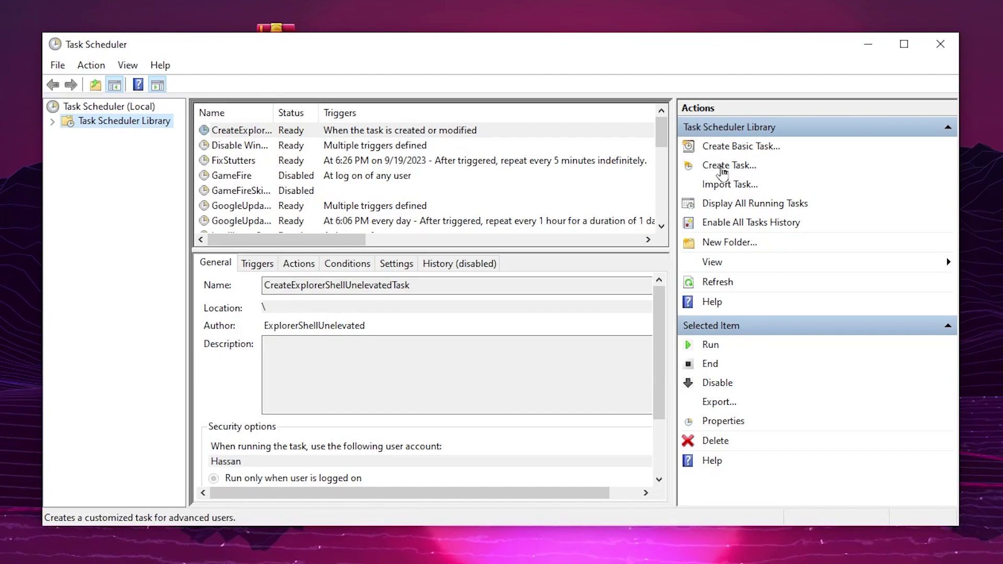
click(716, 166)
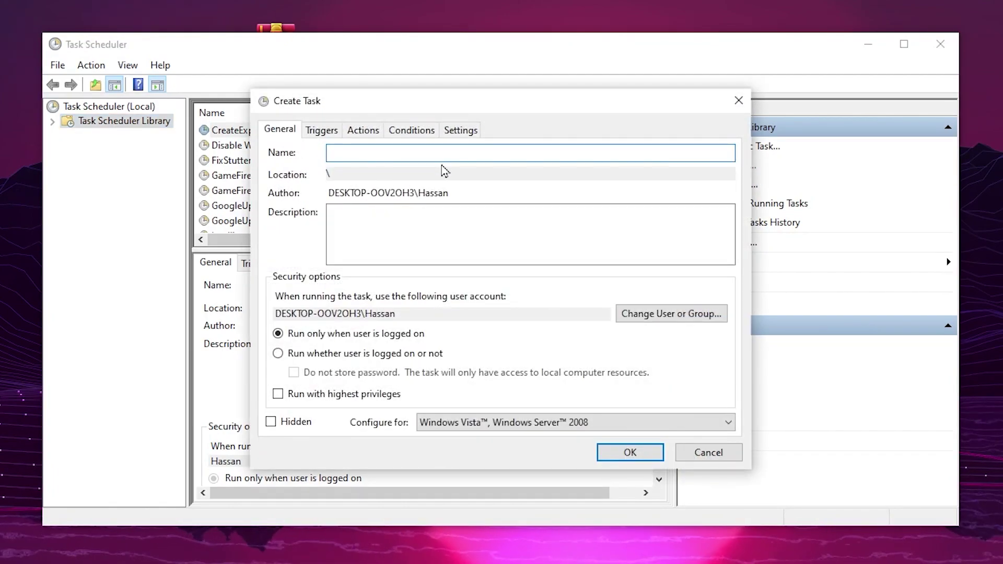
text(Empty Standby List by HASNZ)
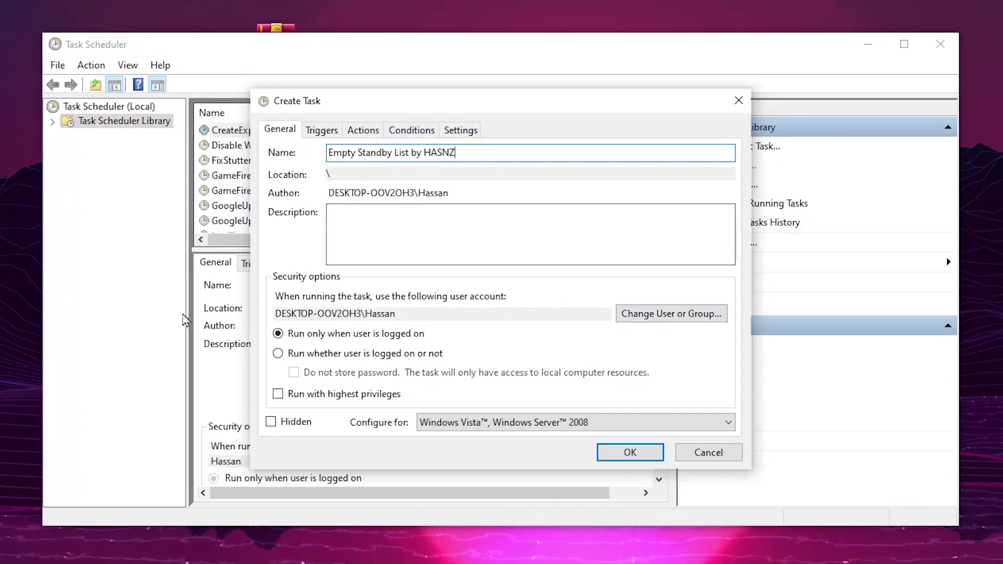
click(676, 324)
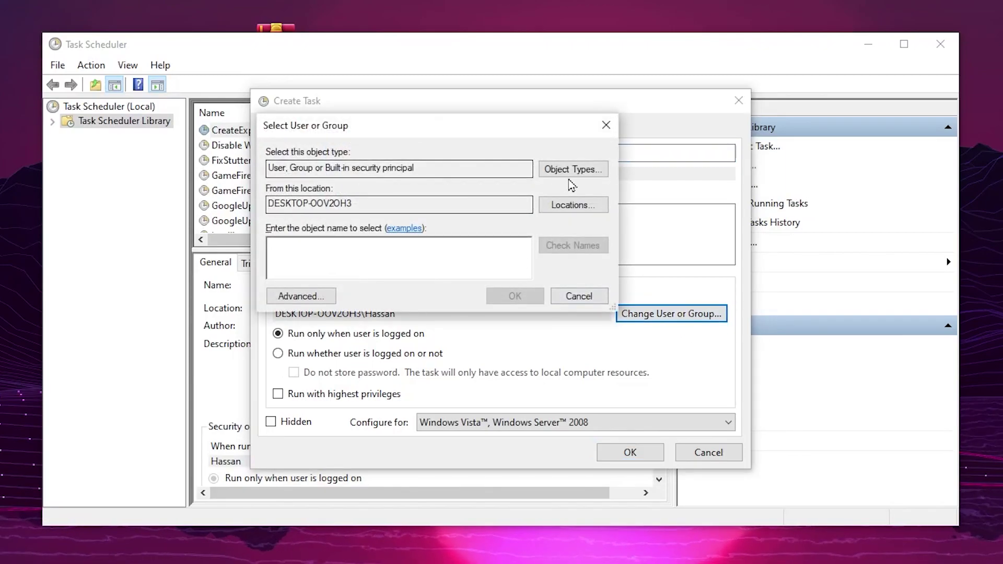
- Pick the SYSTEM account through the advanced search and enable Run with highest privileges
click(295, 296)
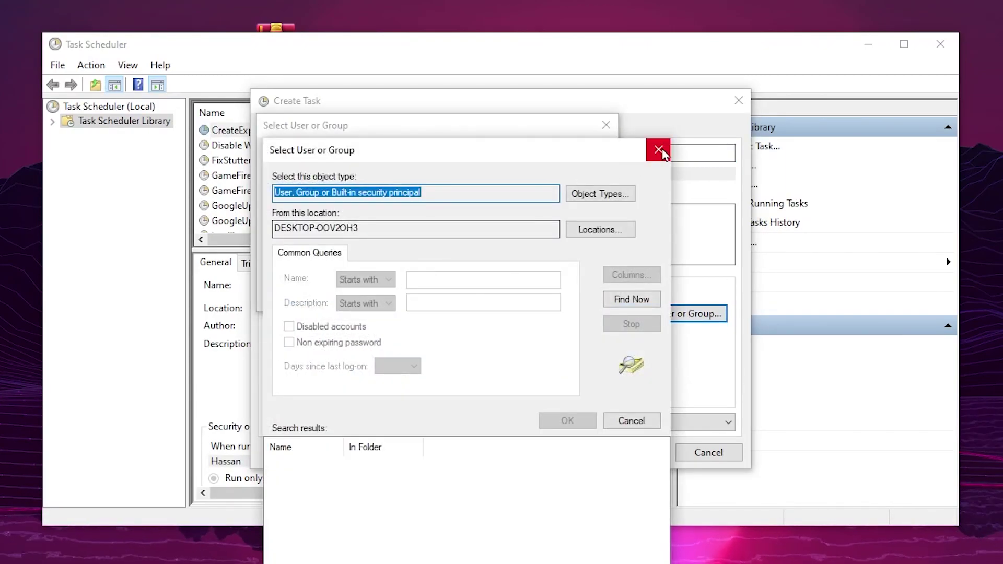
click(631, 299)
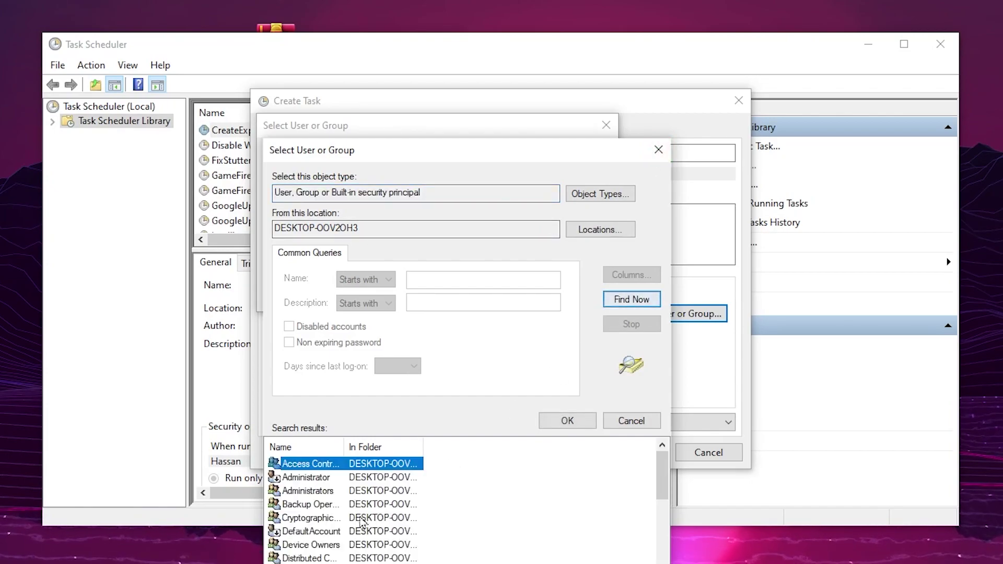
scroll(359, 522, down, 6)
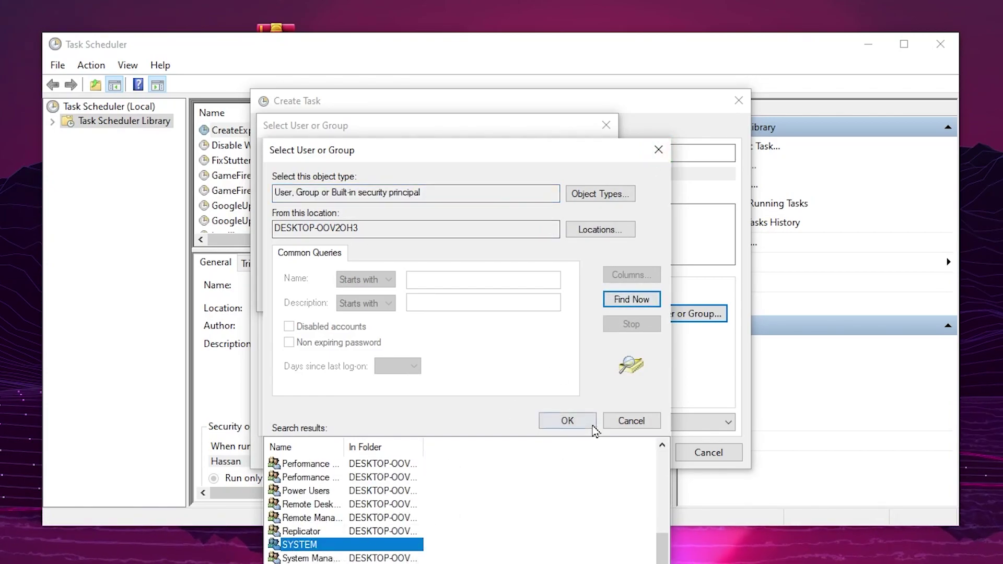
click(566, 421)
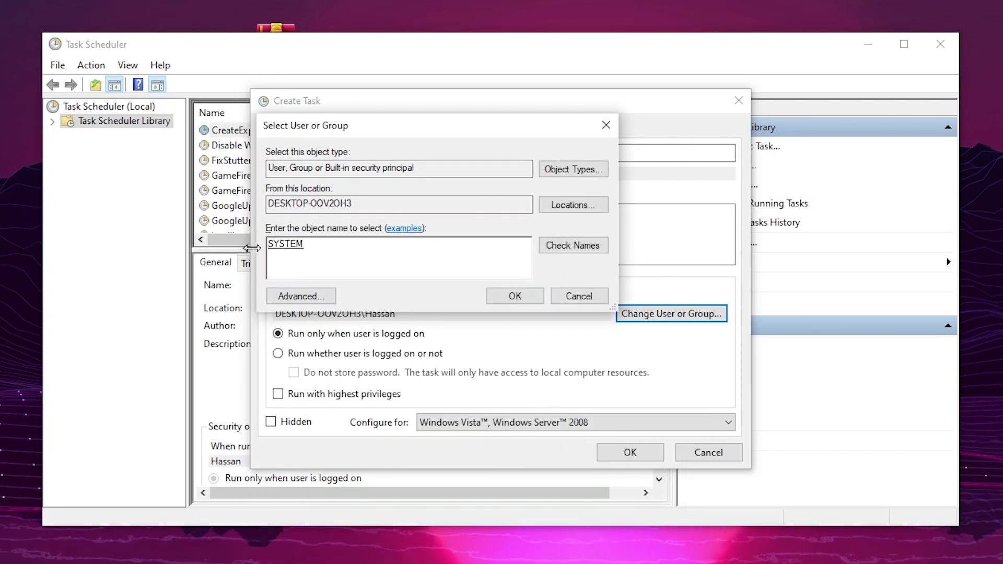
click(514, 296)
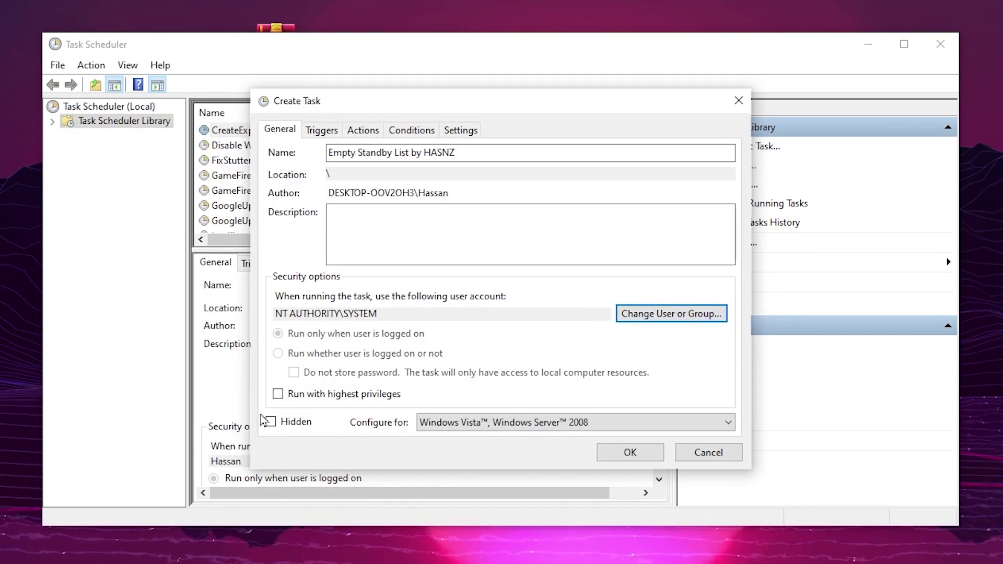
click(279, 394)
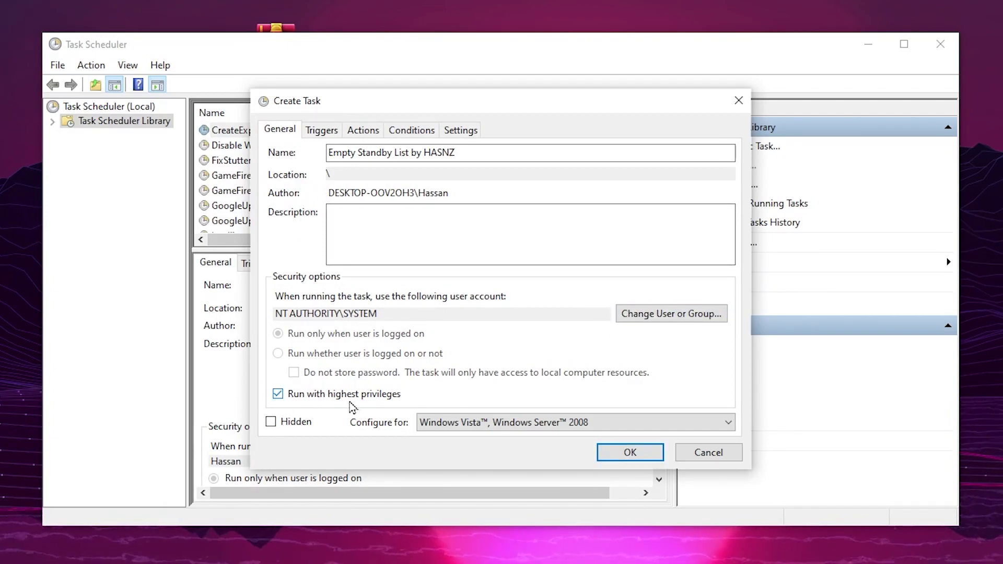
- Add a one-time trigger that repeats every 5 minutes for an Indefinitely duration
click(320, 135)
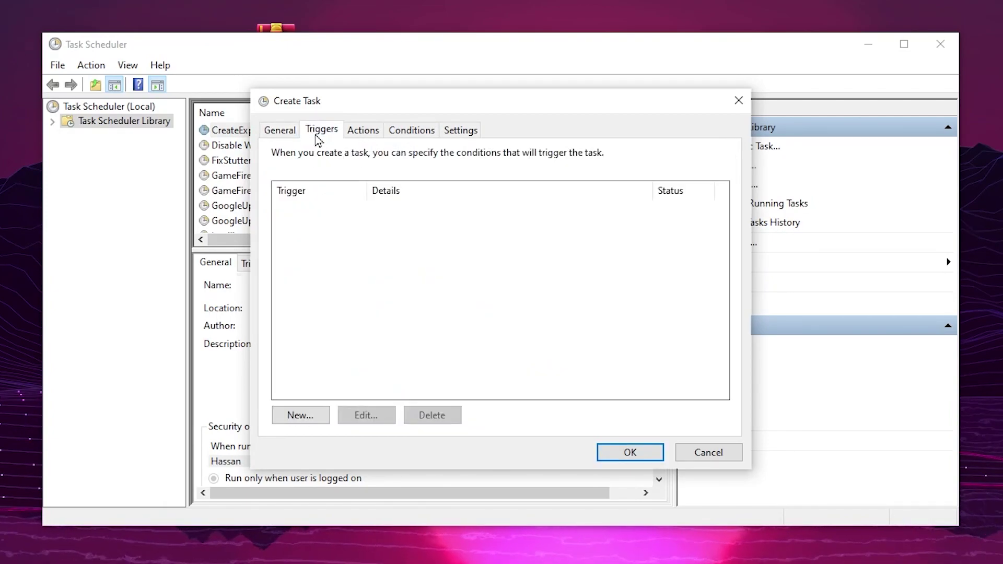
click(310, 417)
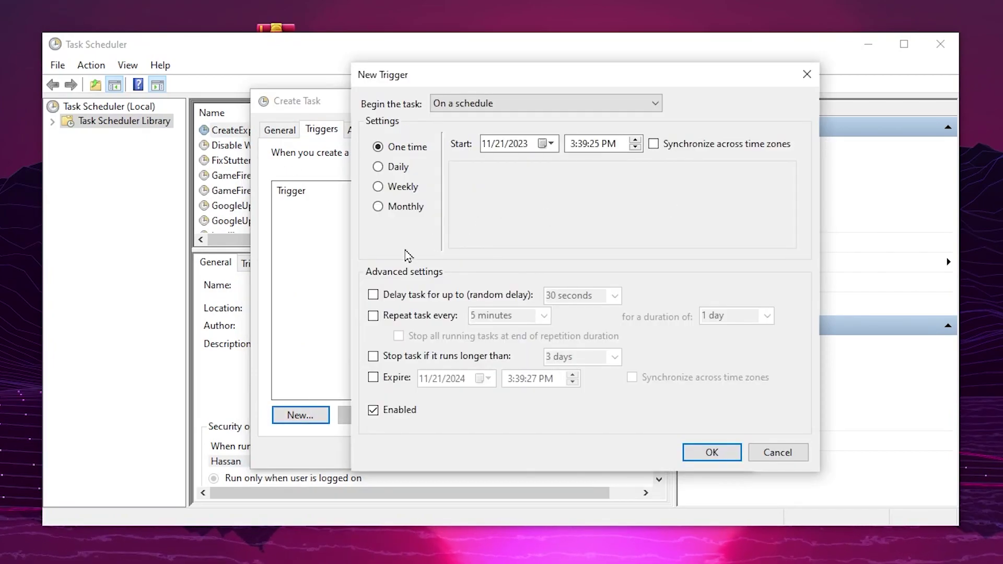
click(381, 320)
click(543, 316)
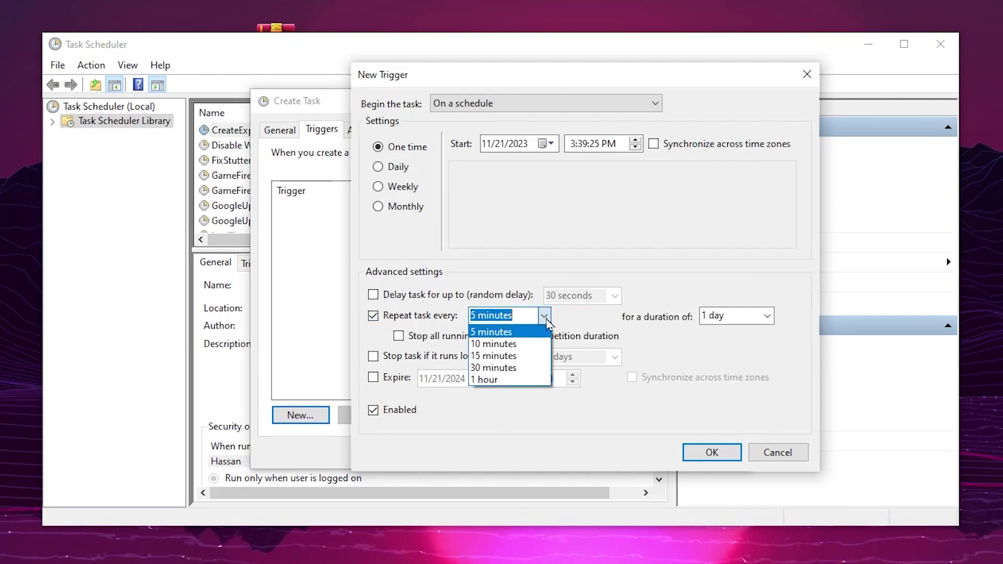
click(496, 333)
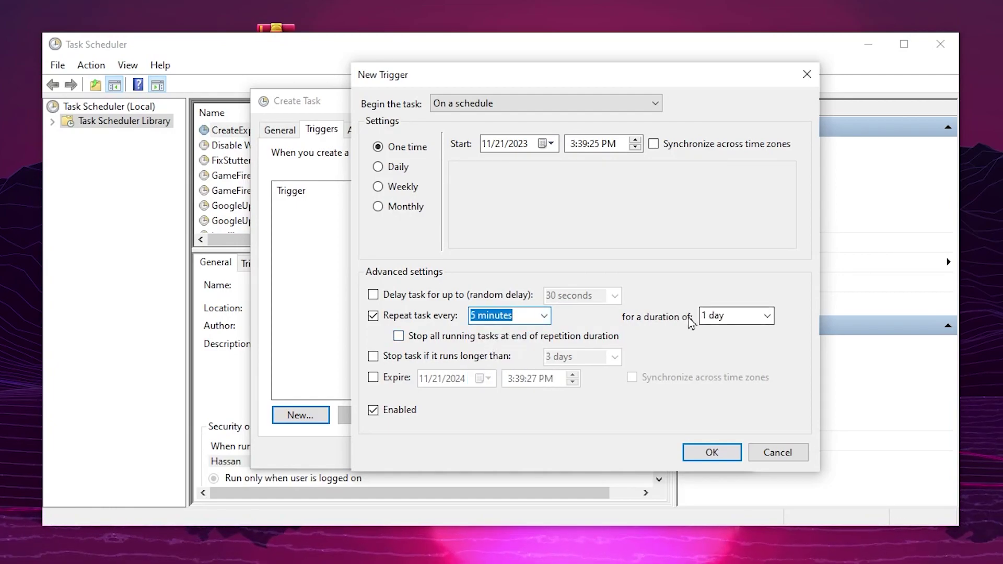
click(767, 316)
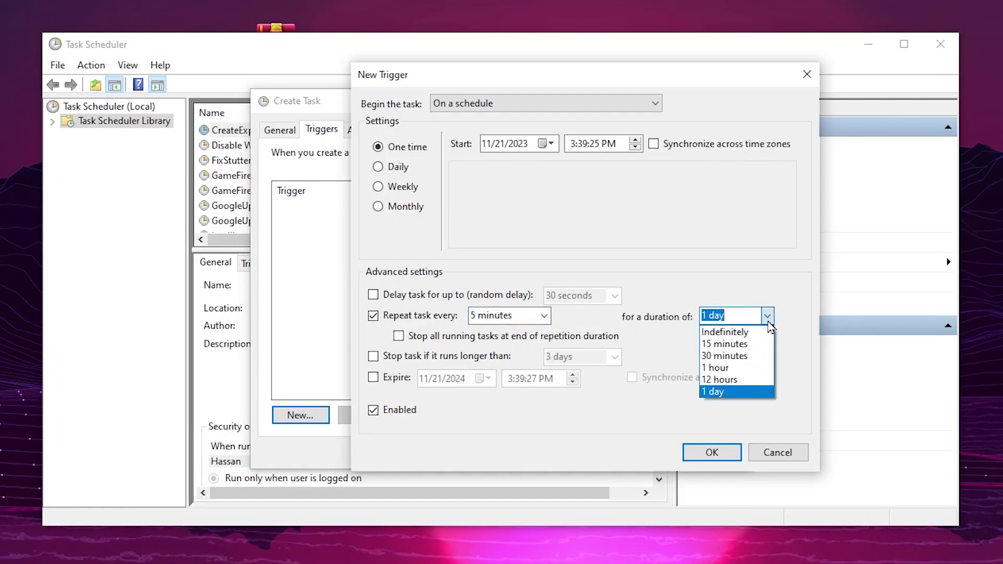
click(739, 333)
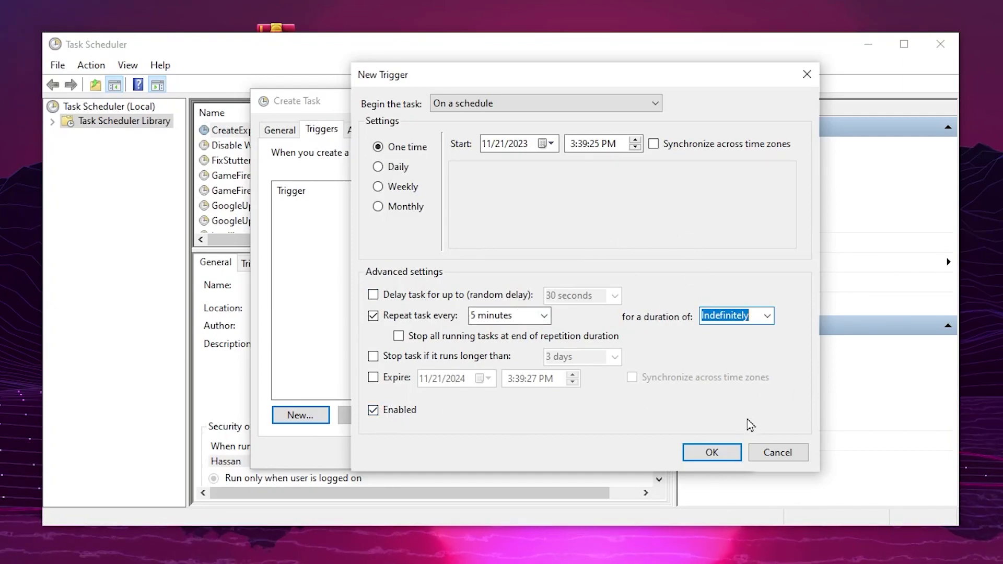
click(709, 452)
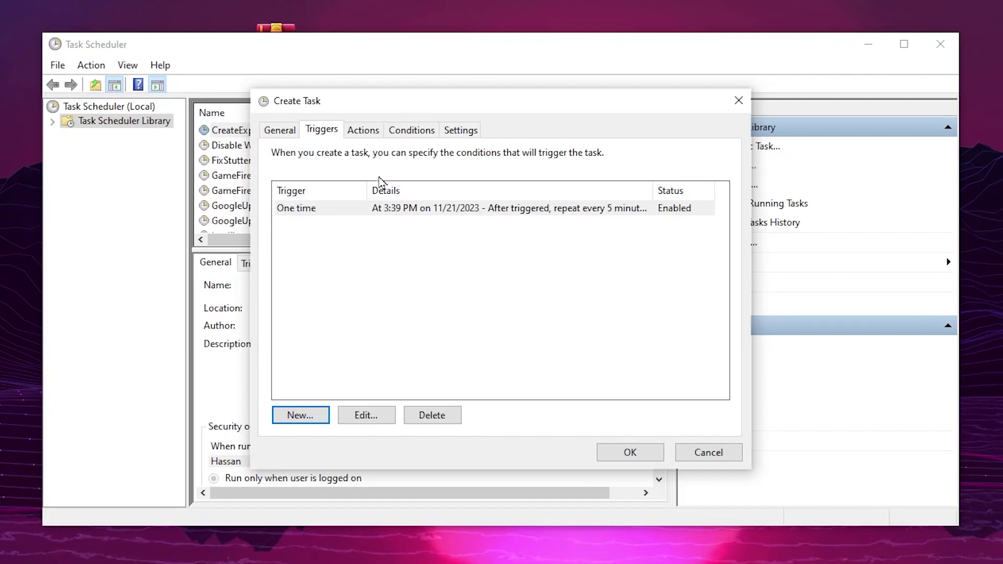
- Add a start-program action running EmptyStandbyList.exe from the C: drive's tweaking folder
click(367, 134)
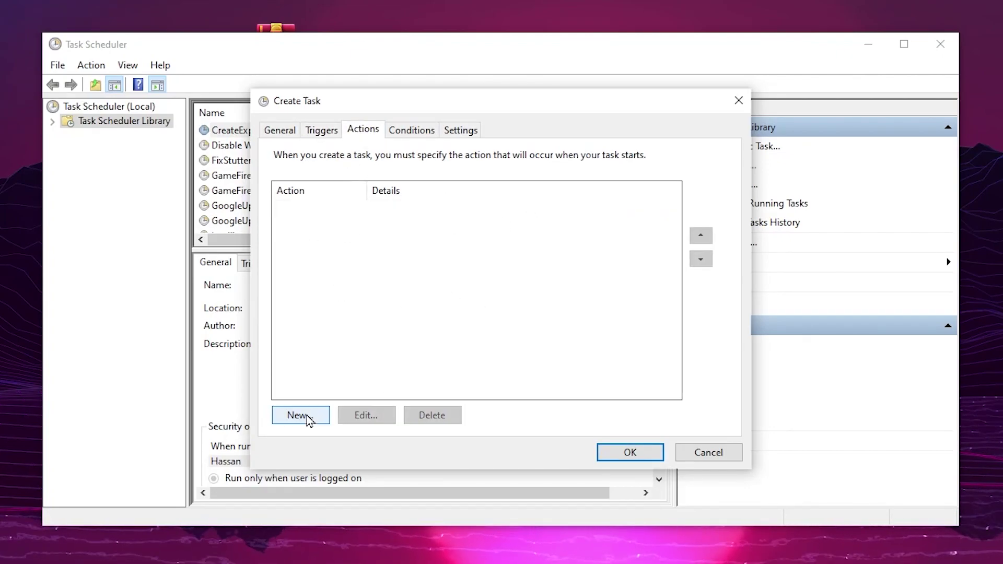
click(307, 418)
click(712, 203)
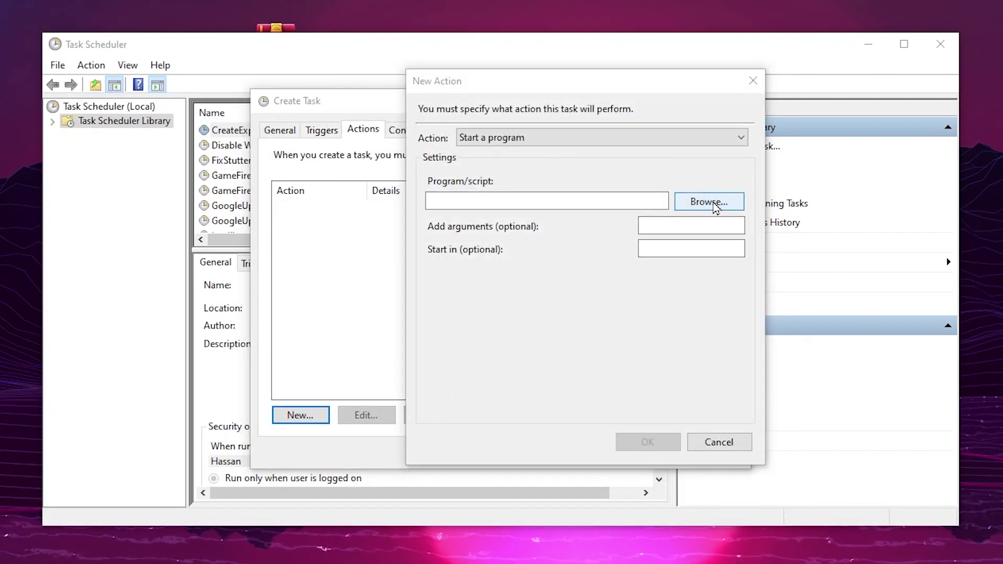
click(483, 401)
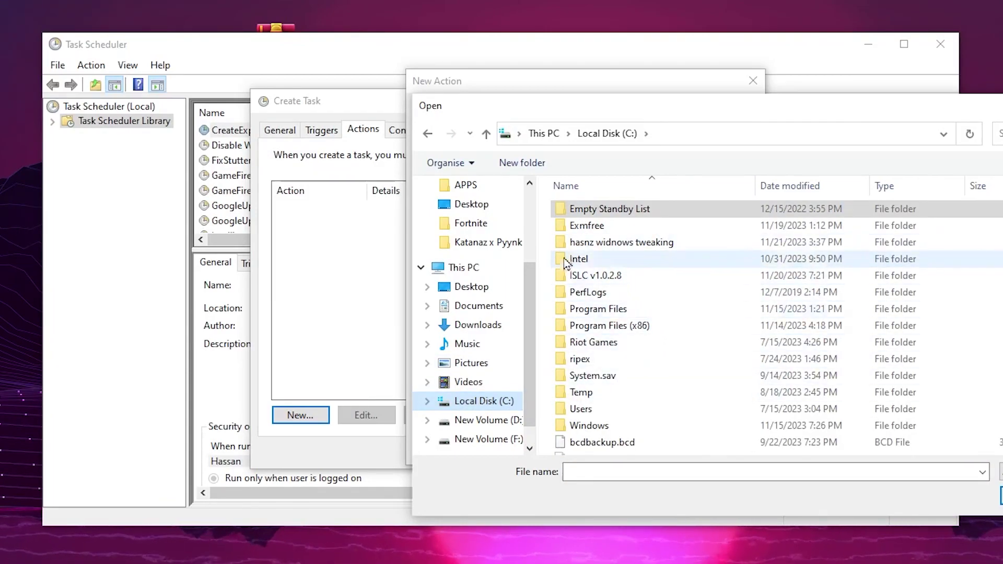
double_click(697, 243)
click(654, 217)
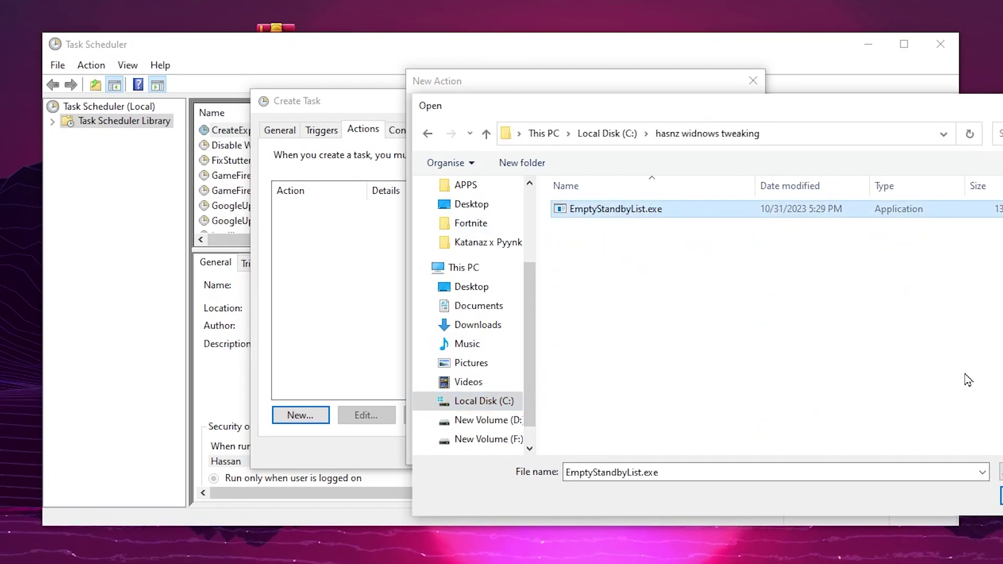
click(1001, 495)
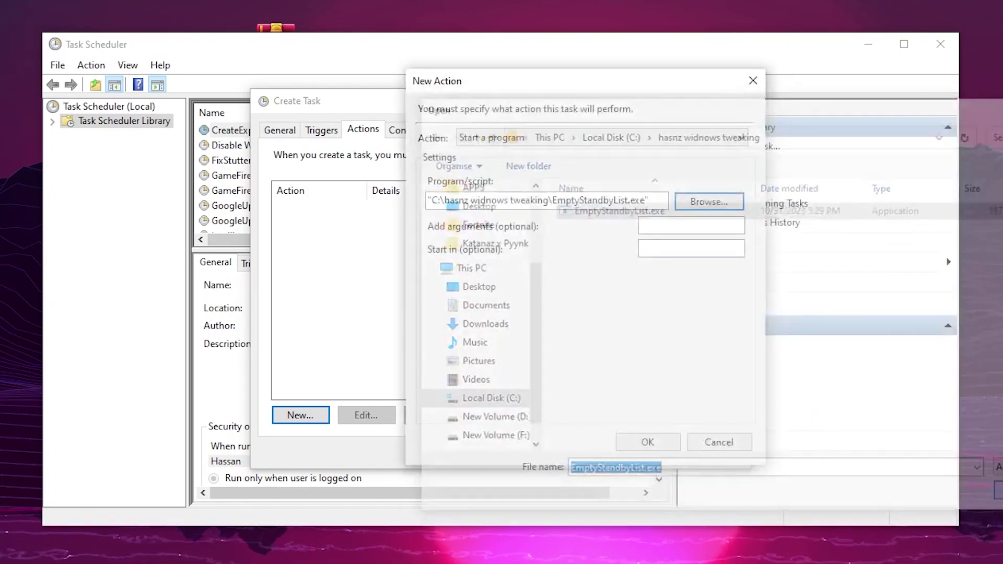
click(643, 440)
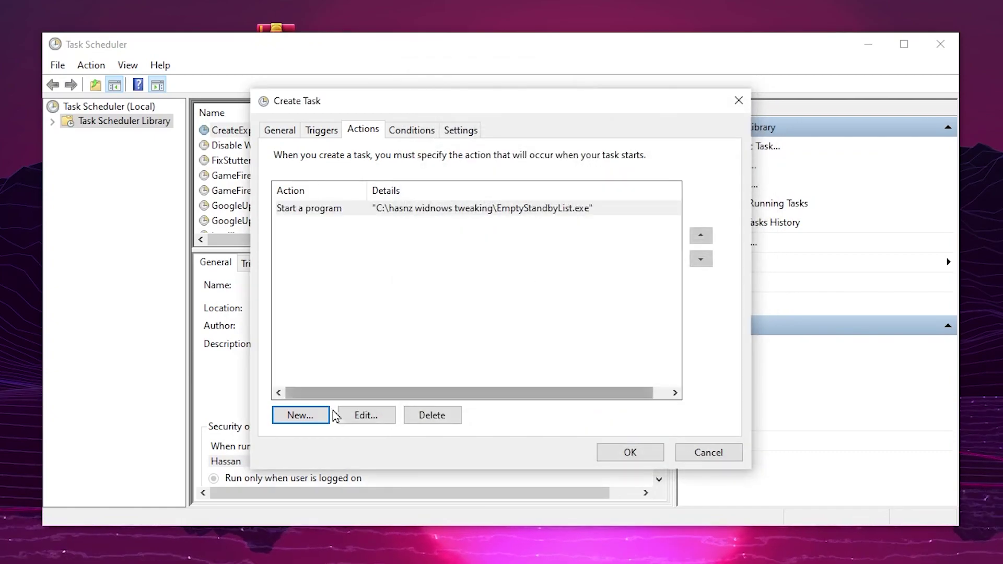
- Save the task, check its details in the library, and close Task Scheduler
click(634, 453)
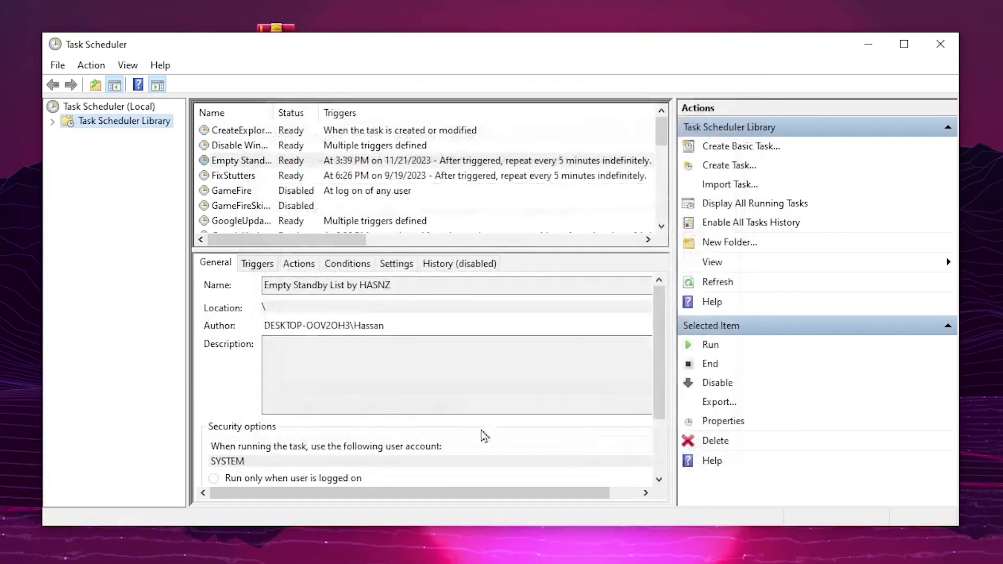
click(224, 162)
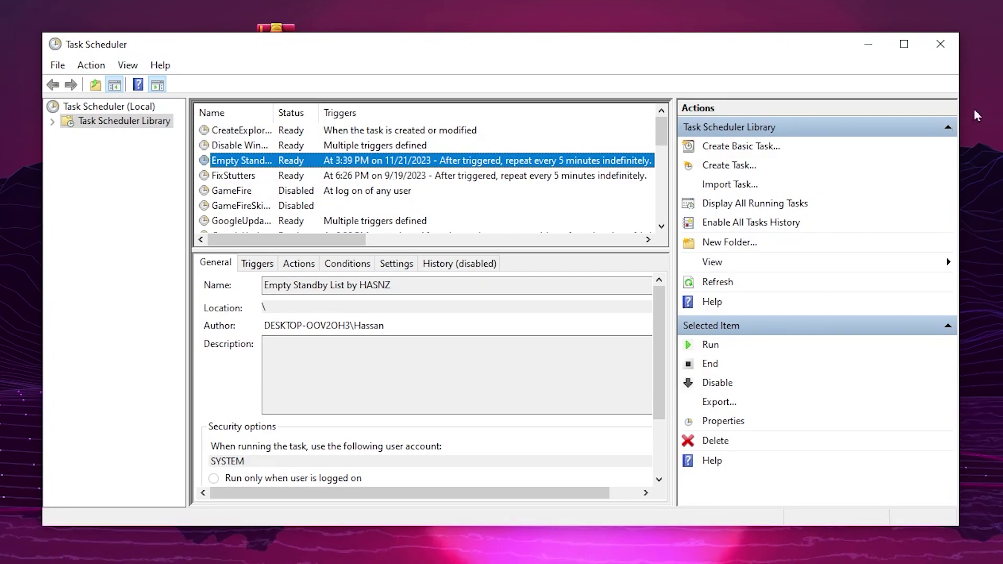
click(935, 42)
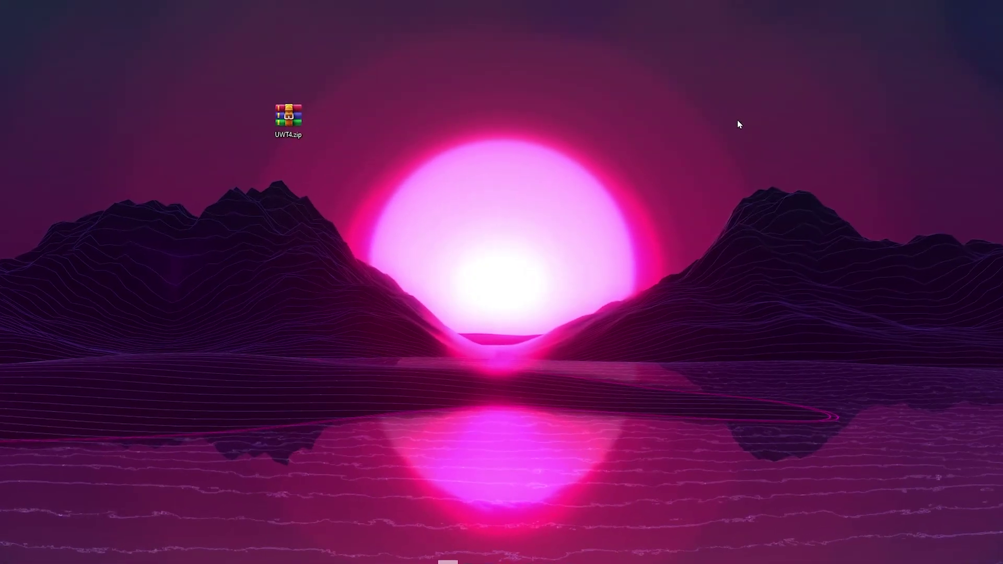
- Extract the Ultimate Windows Tweaker folder from UWT4.zip onto the desktop with WinRAR
double_click(285, 112)
click(720, 93)
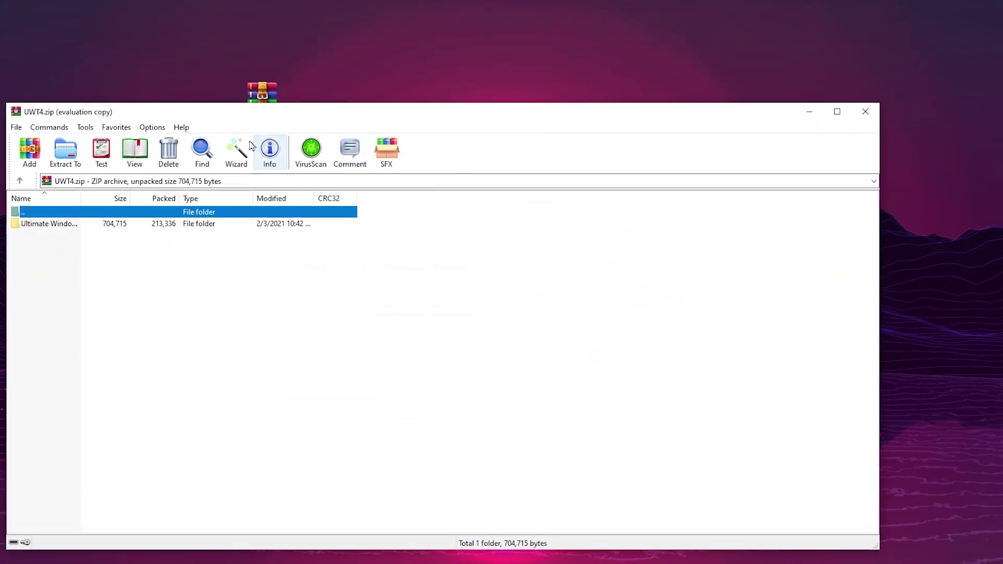
drag(50, 222, 203, 78)
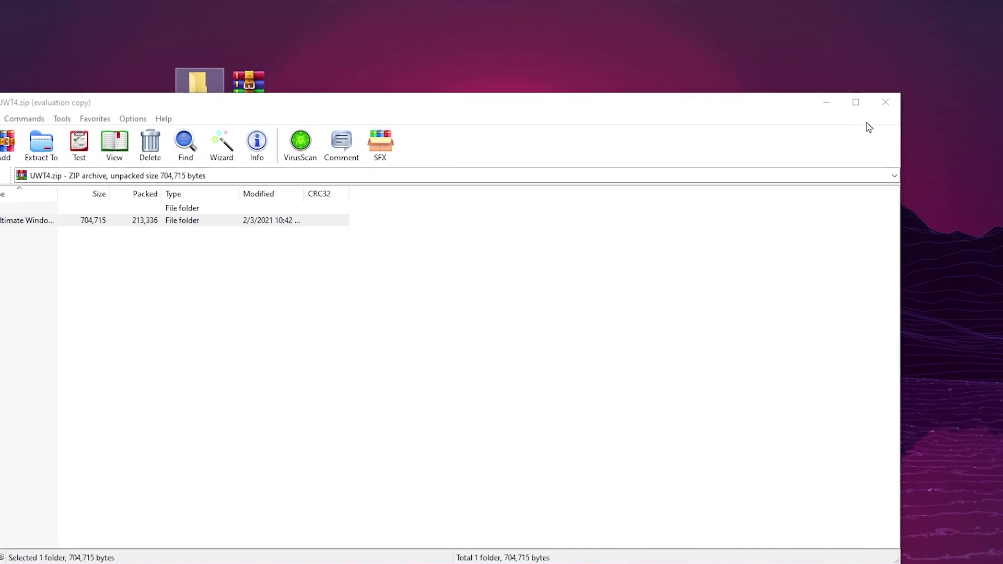
click(871, 109)
- Run Ultimate Windows Tweaker 4.8.exe from that folder as administrator
double_click(195, 90)
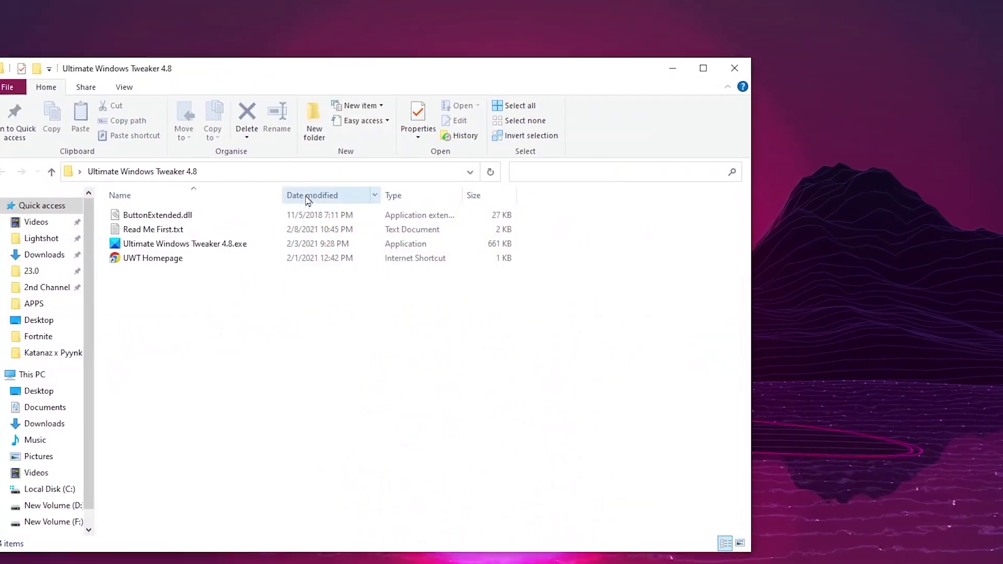
right_click(133, 242)
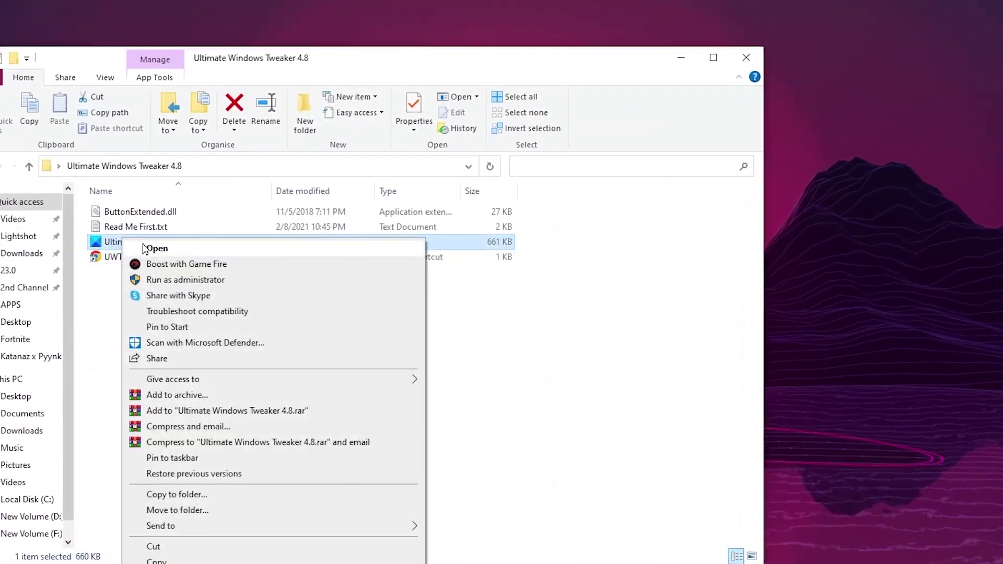
click(168, 282)
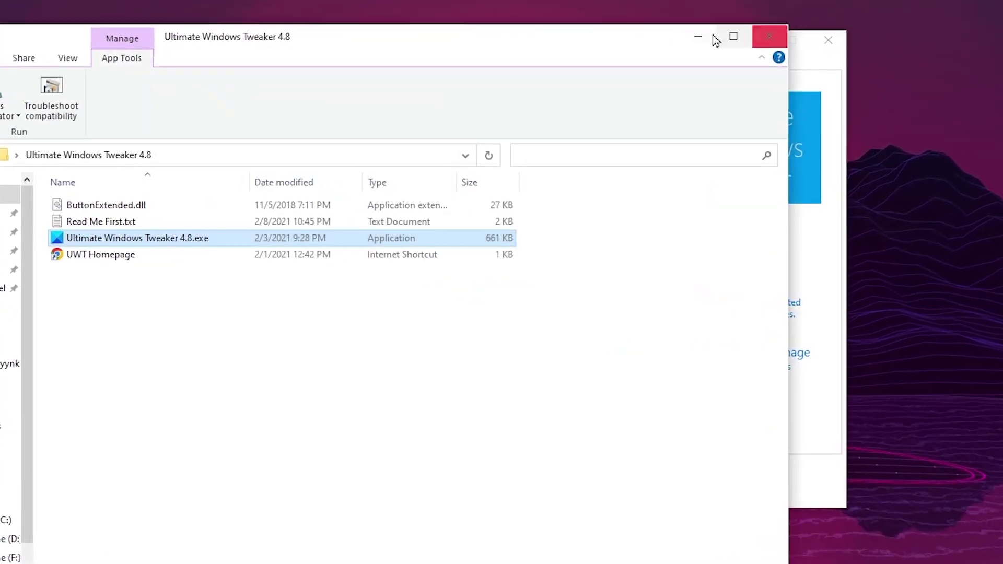
- On the Performance page, disable Tablet Input, Prefetch, Superfetch, Printer Spooling and Edge preloading, then apply
click(761, 44)
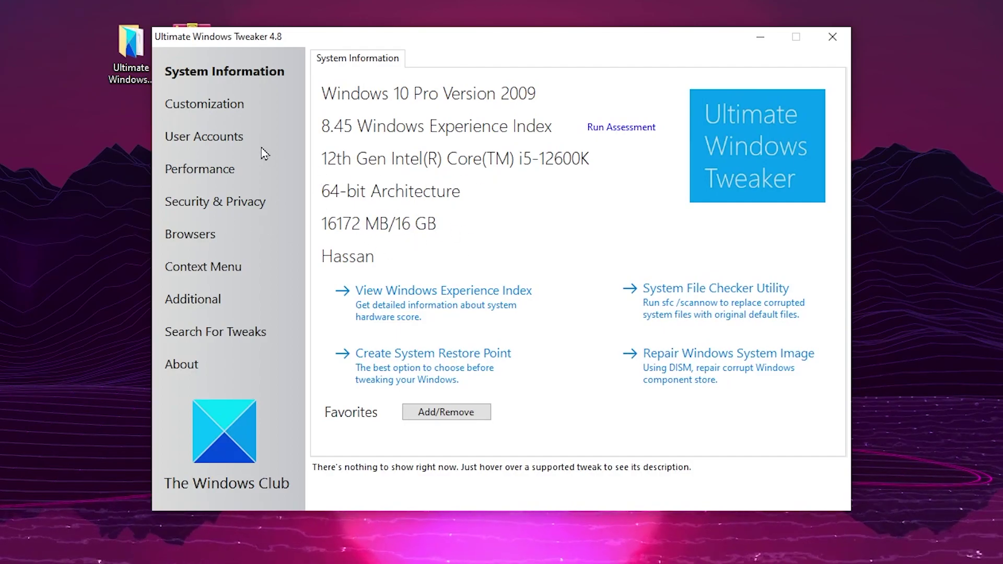
click(203, 171)
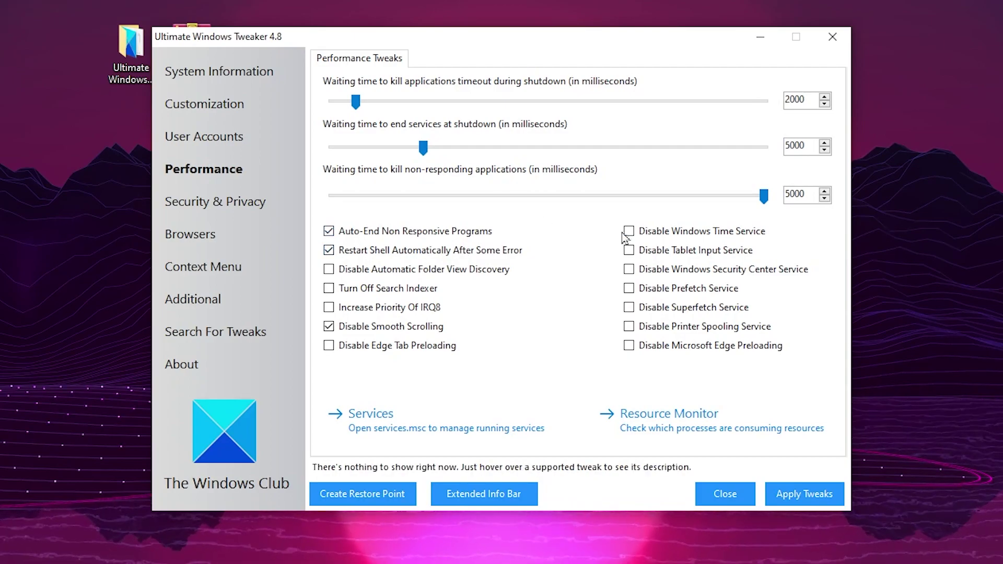
mouse_move(658, 256)
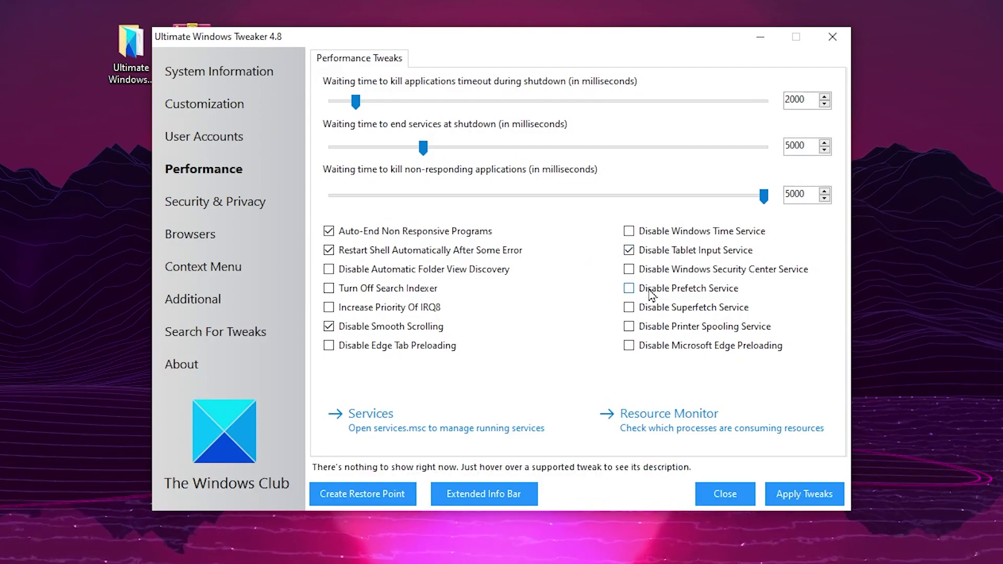
mouse_move(672, 292)
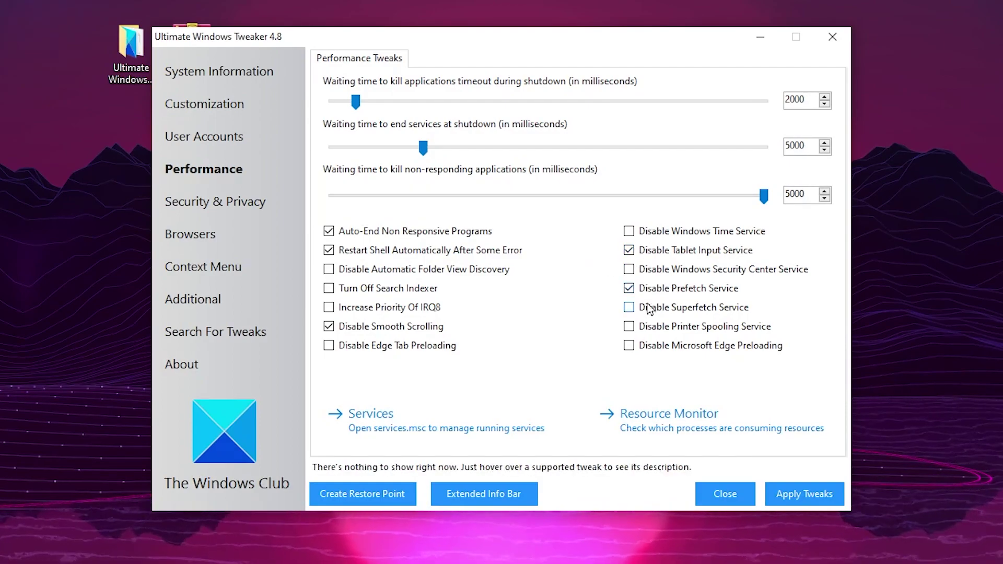
mouse_move(648, 310)
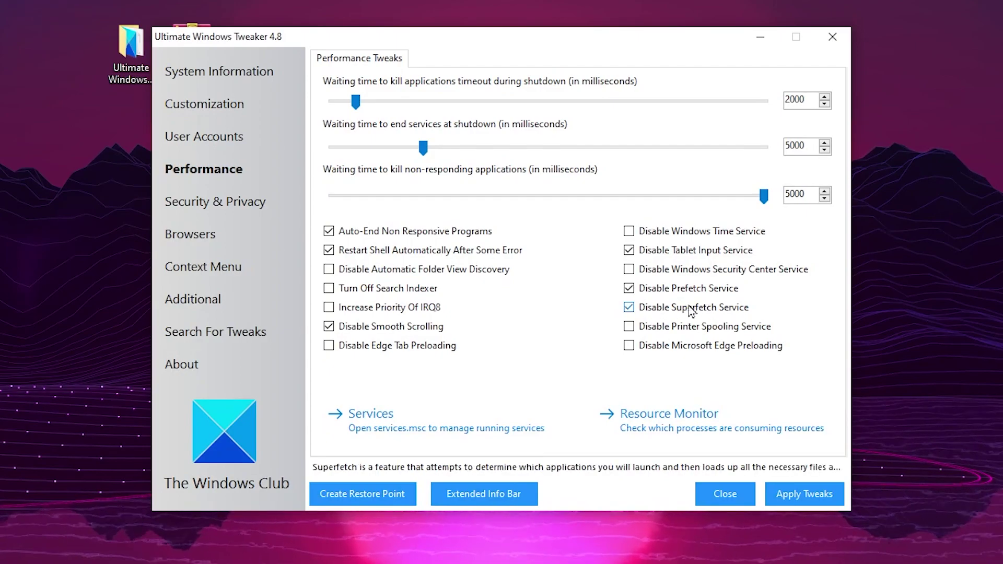
click(712, 329)
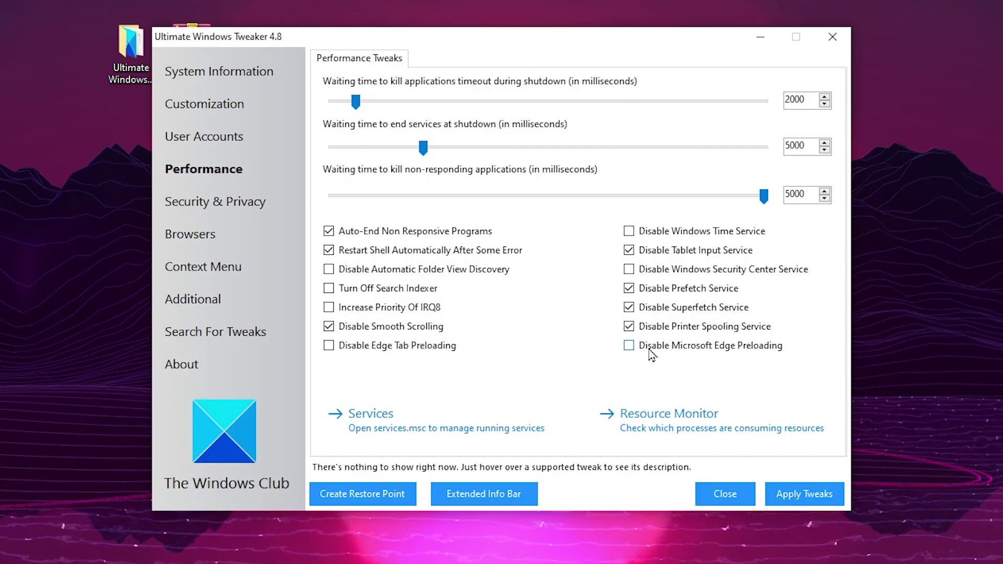
click(664, 347)
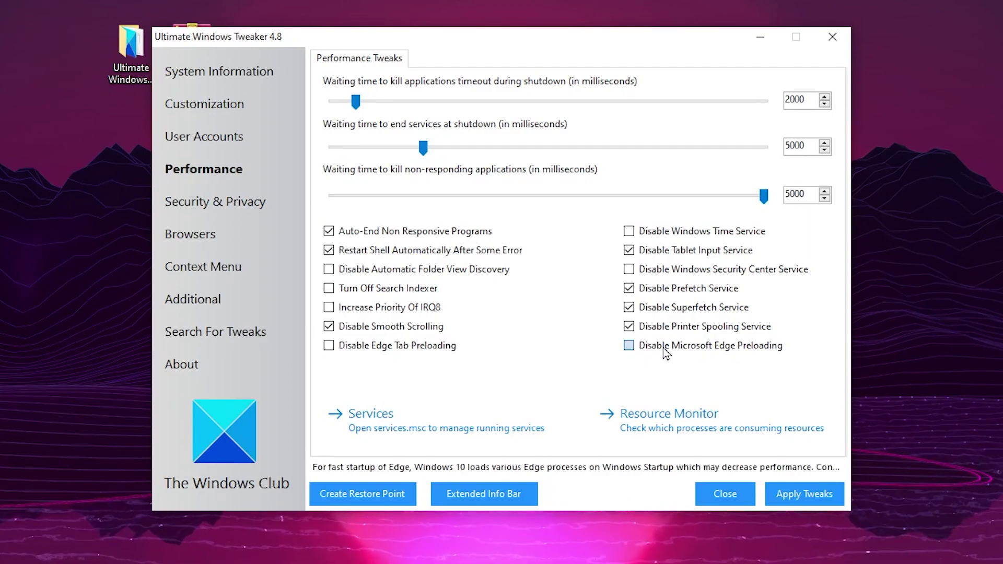
click(809, 500)
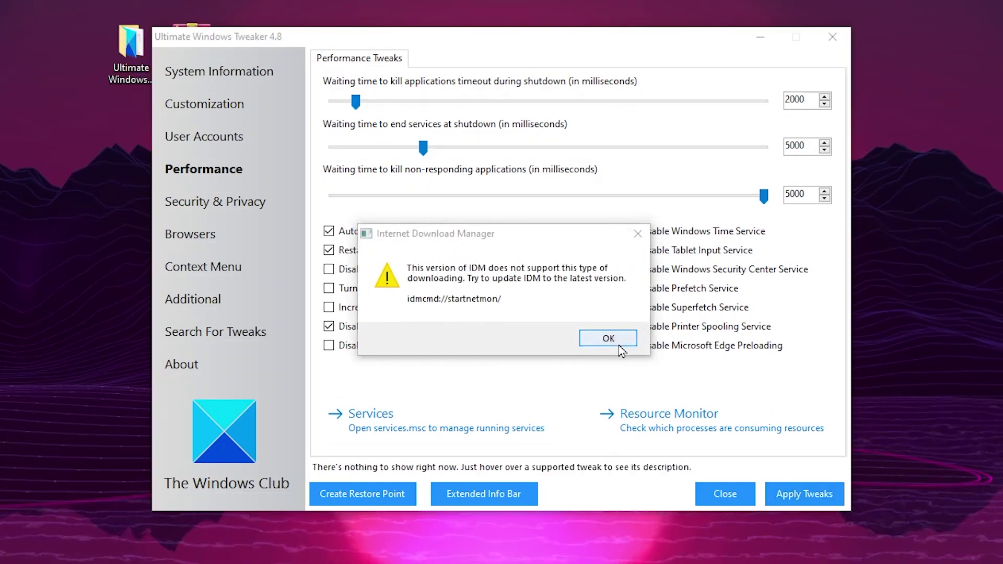
click(609, 339)
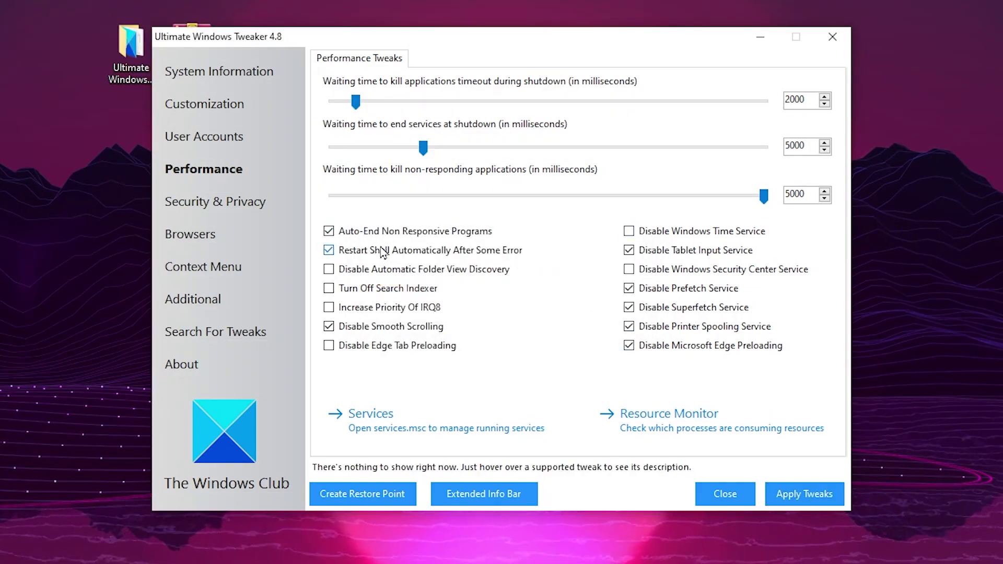
- Under Security & Privacy, disable Explorer's context menu, Error Reporting, User Tracking, Mobility Center and OneDrive, and apply
click(199, 205)
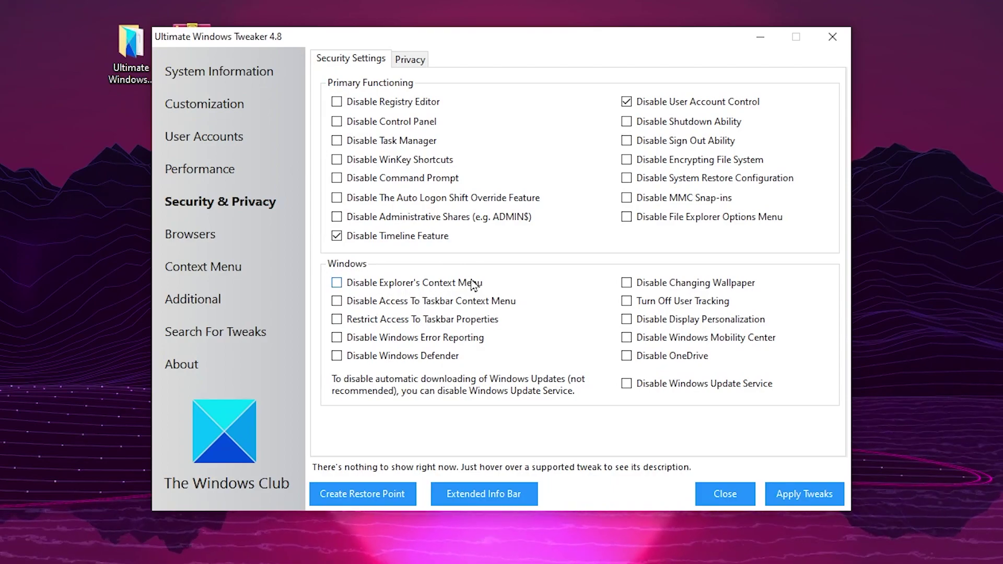
click(369, 283)
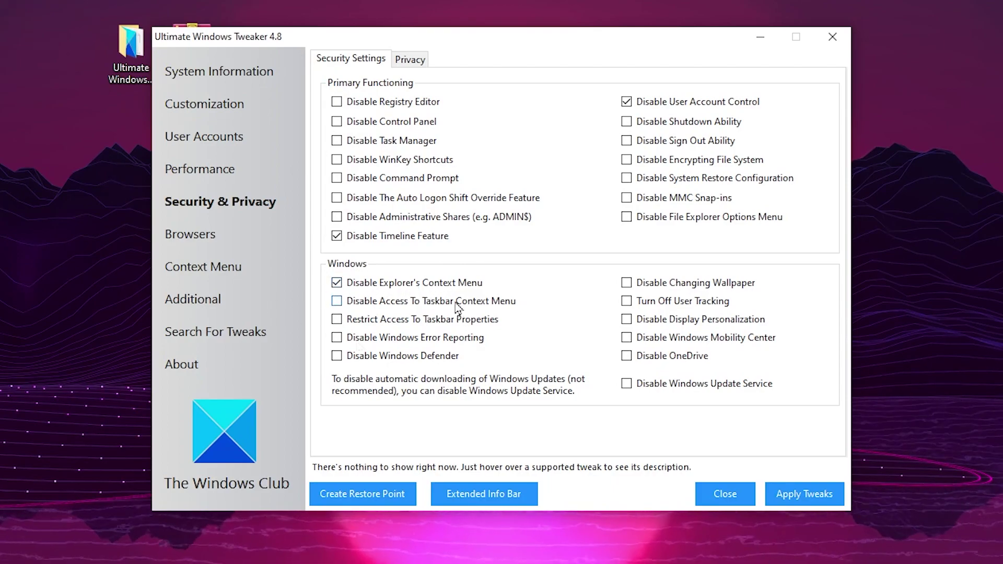
click(373, 339)
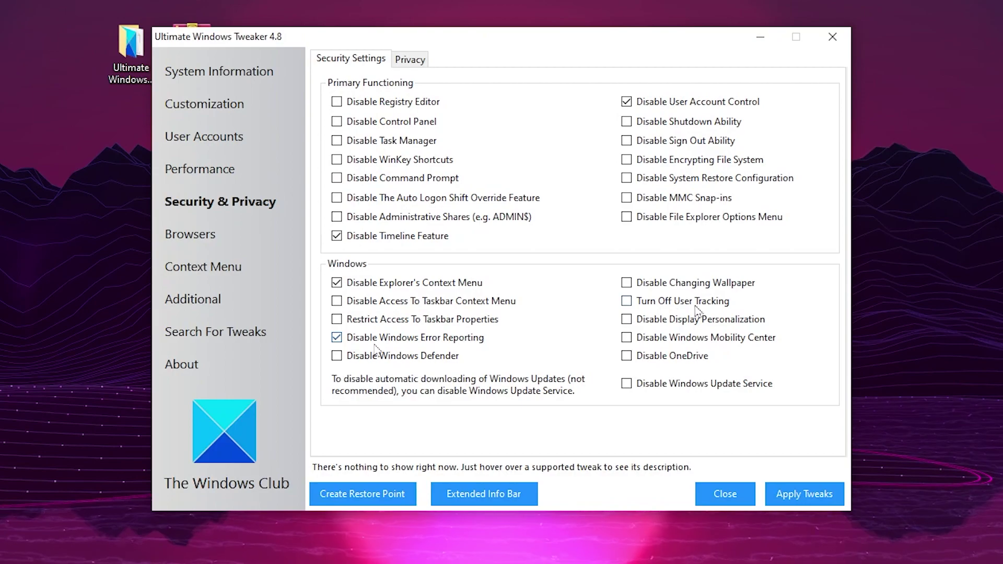
click(679, 301)
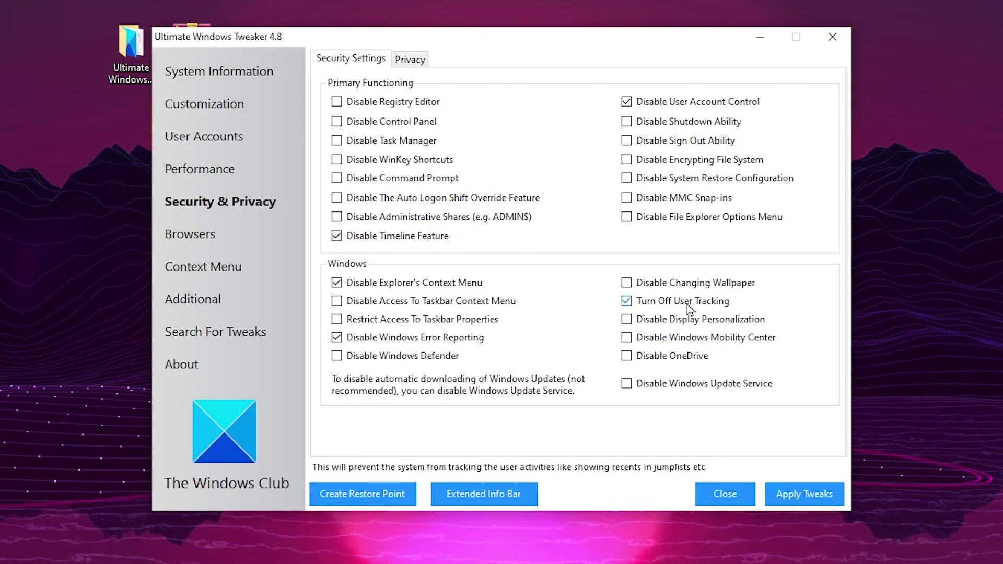
click(693, 338)
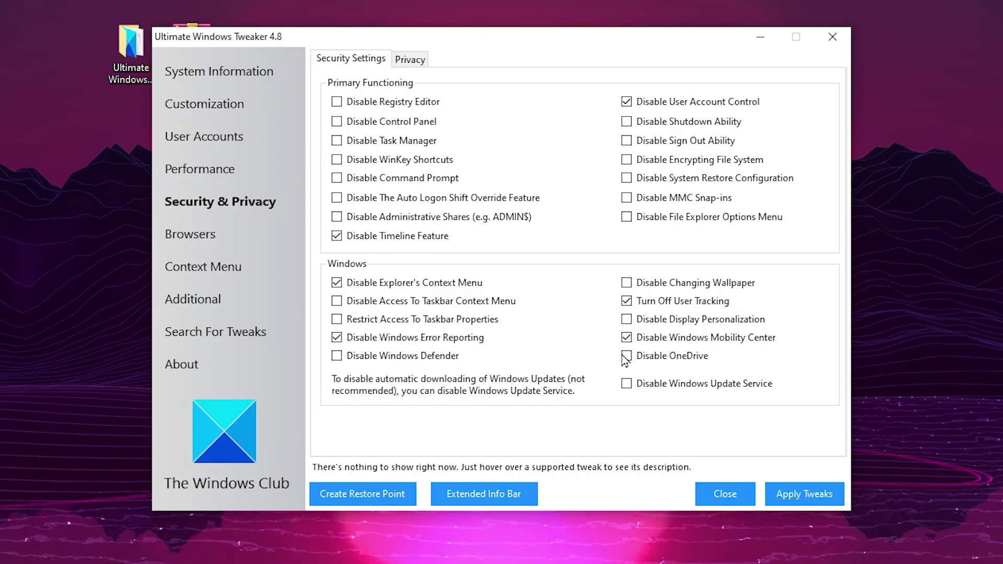
click(674, 356)
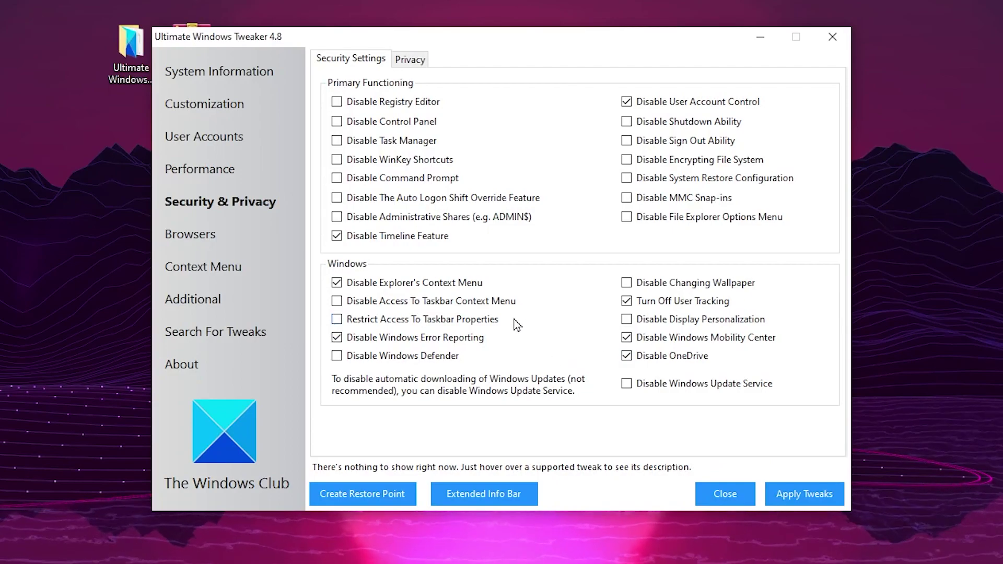
click(793, 494)
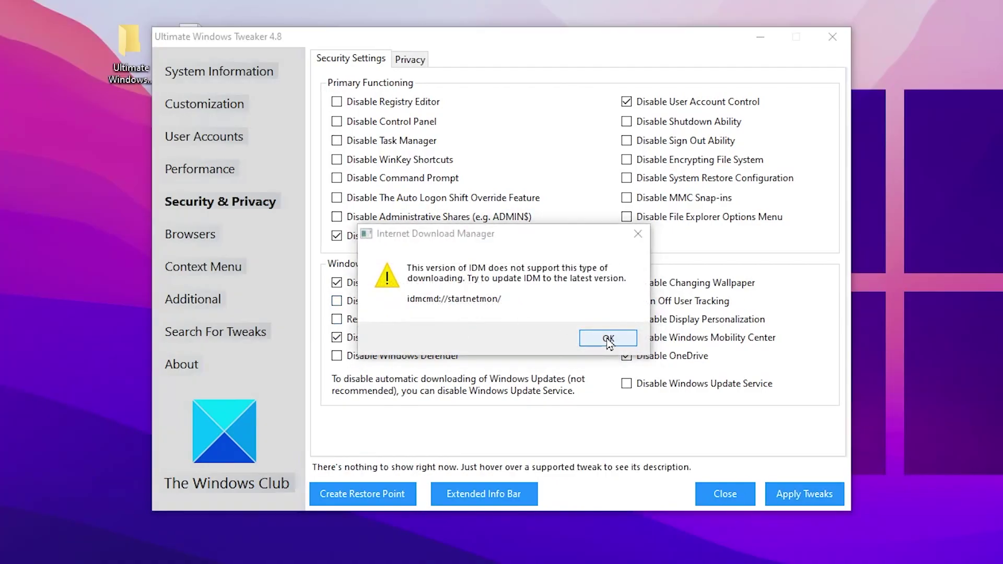
click(606, 339)
- On the Privacy tab, disable Cortana and app access to camera, messages and calendar, then apply
click(411, 59)
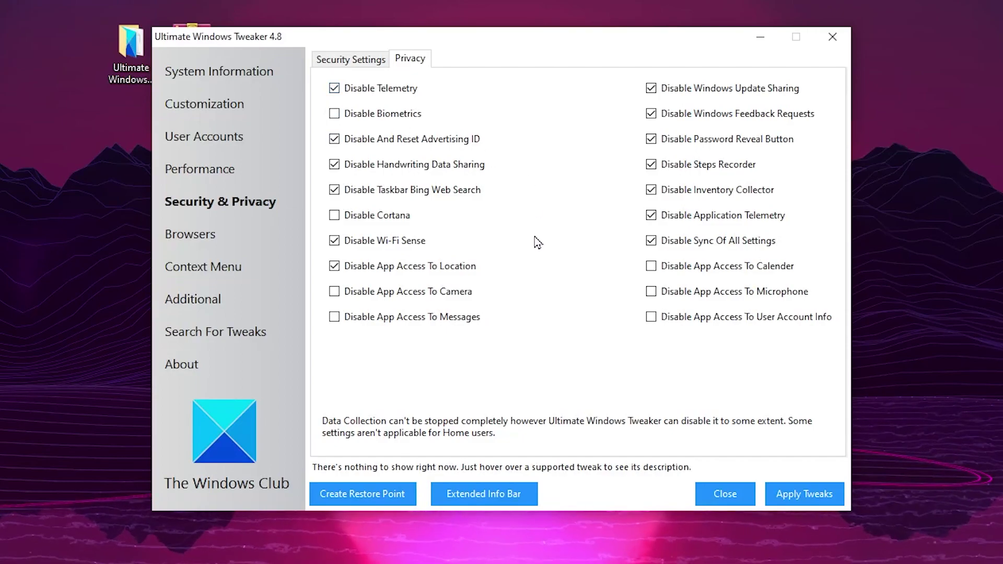
click(366, 216)
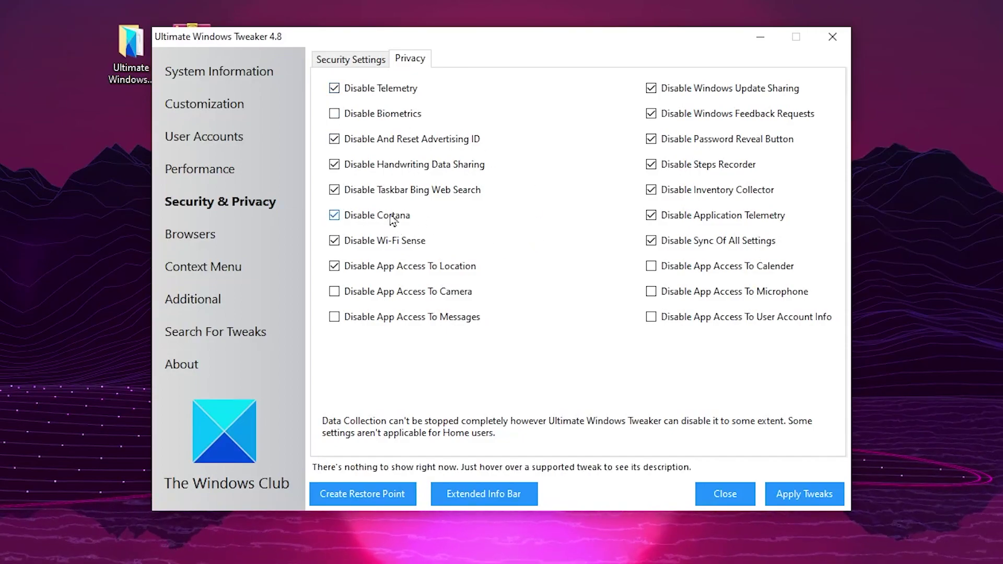
click(407, 291)
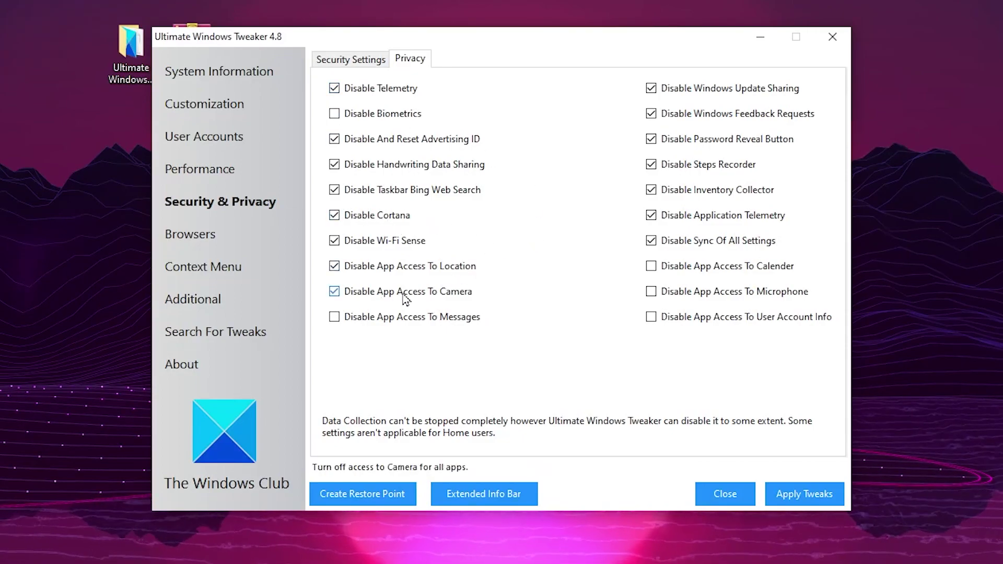
click(421, 319)
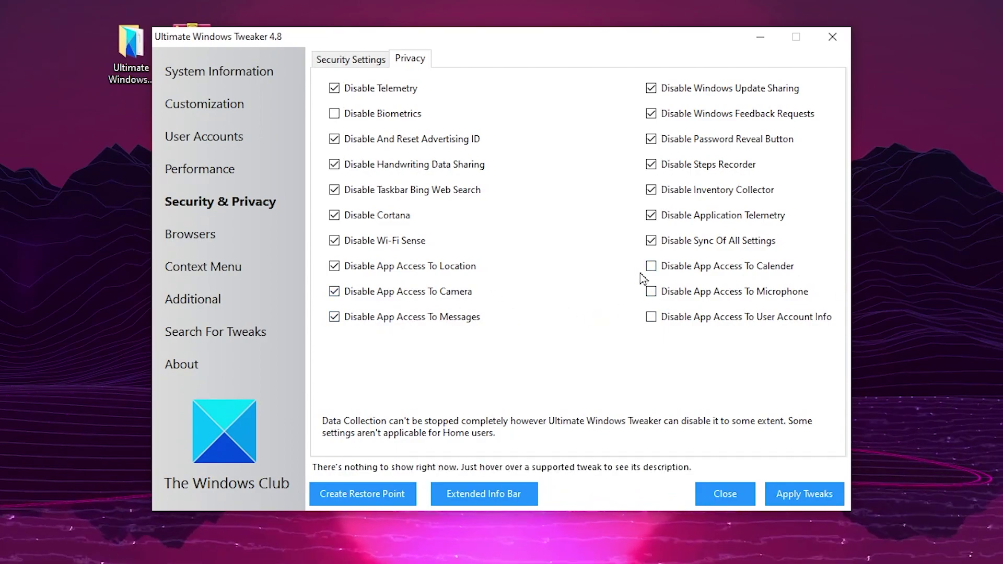
click(664, 267)
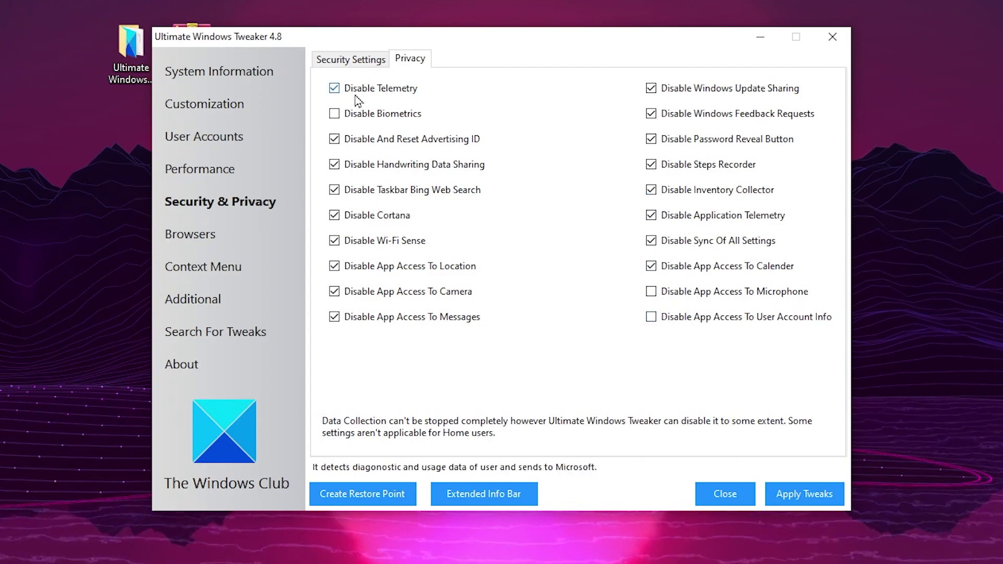
click(807, 494)
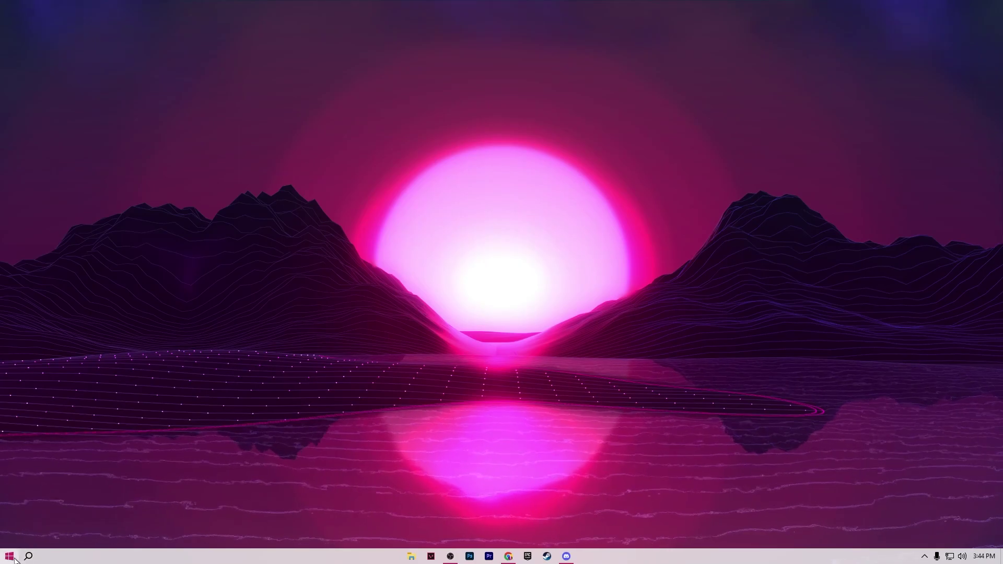
- Open the Windows Start menu from the desktop
click(10, 556)
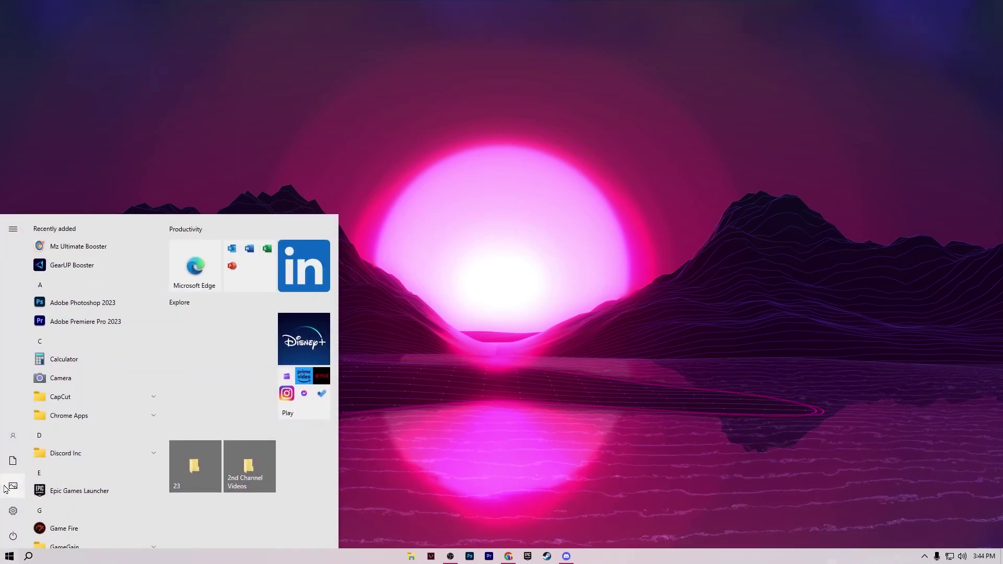
- Check in Update & Security > Delivery Optimisation that downloads from other PCs are off, then return home
click(12, 512)
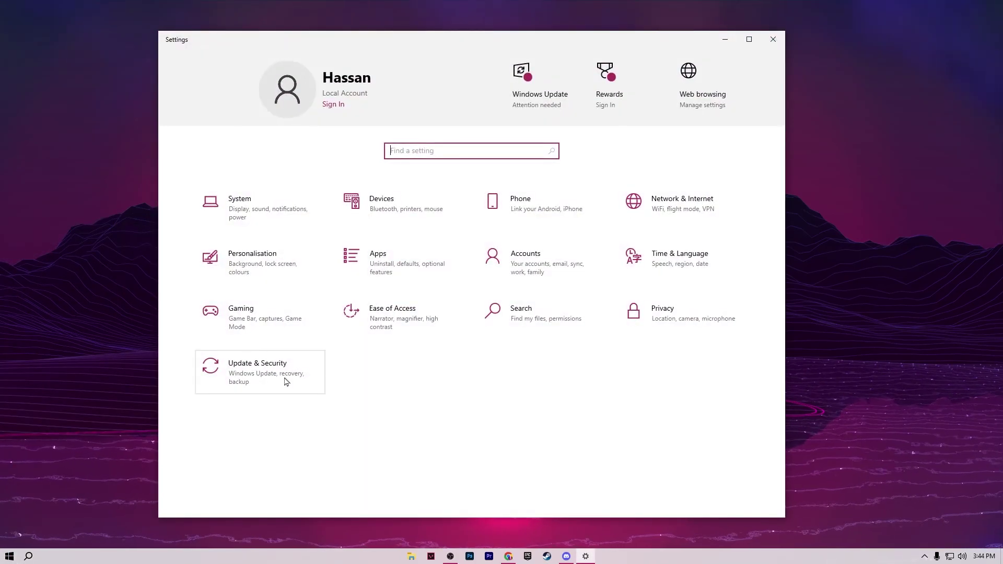
click(285, 382)
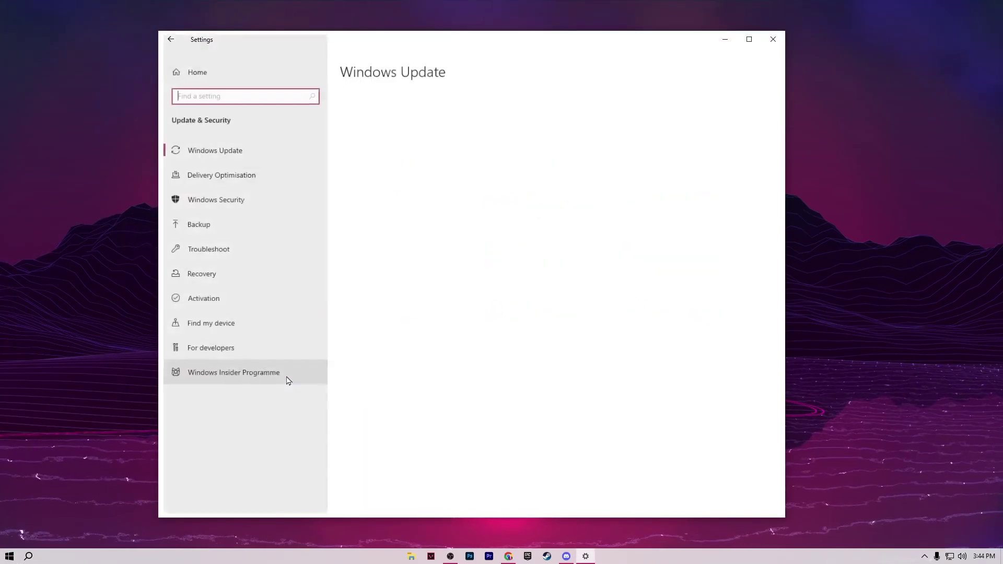
click(209, 174)
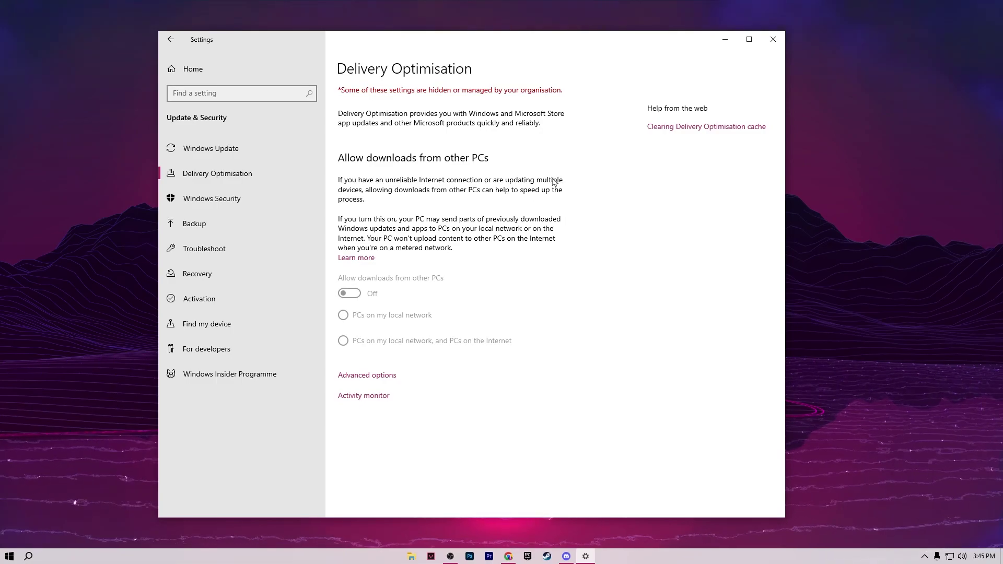
click(179, 76)
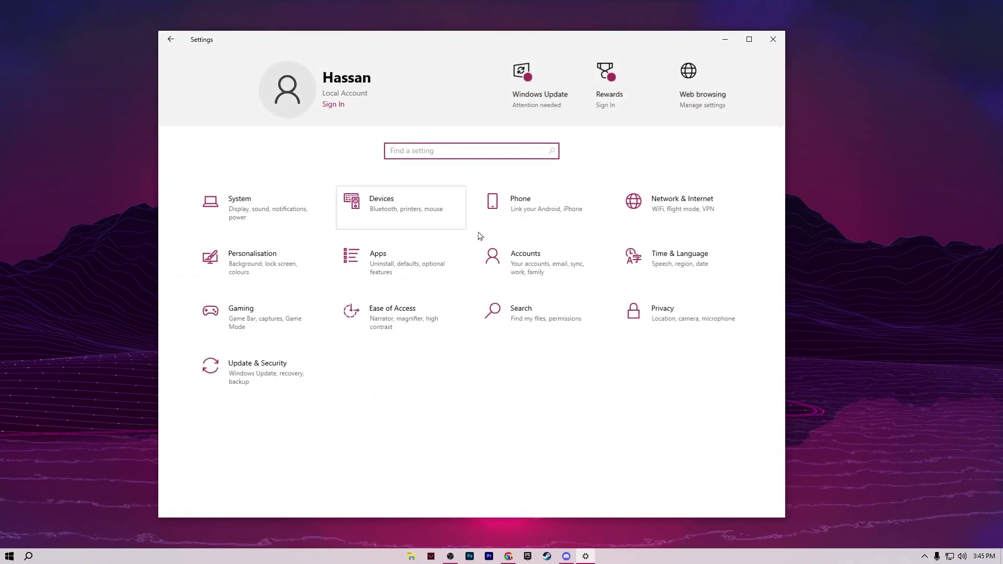
- In Privacy settings, turn off 'Allow apps to access your camera'
click(672, 314)
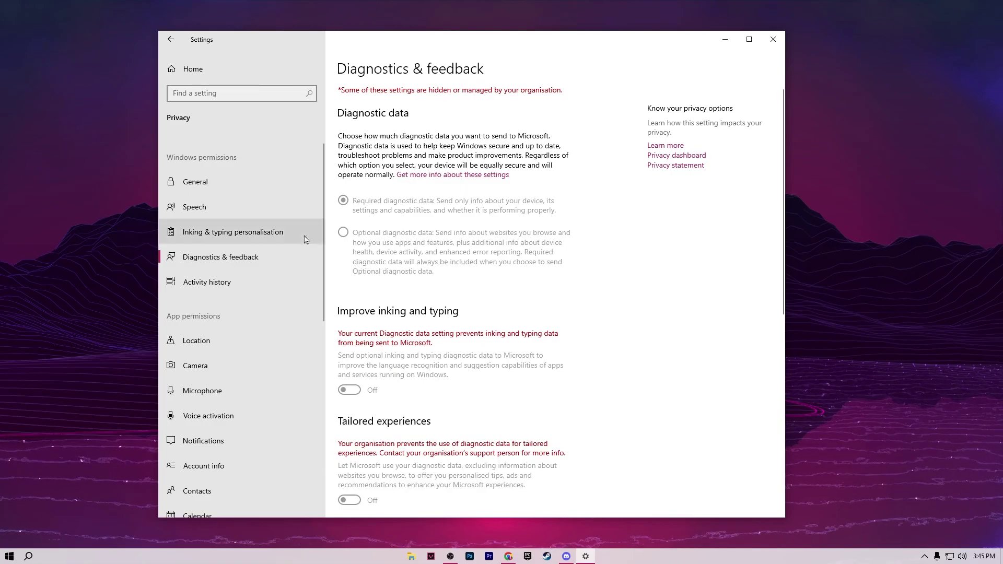
scroll(374, 418, down, 3)
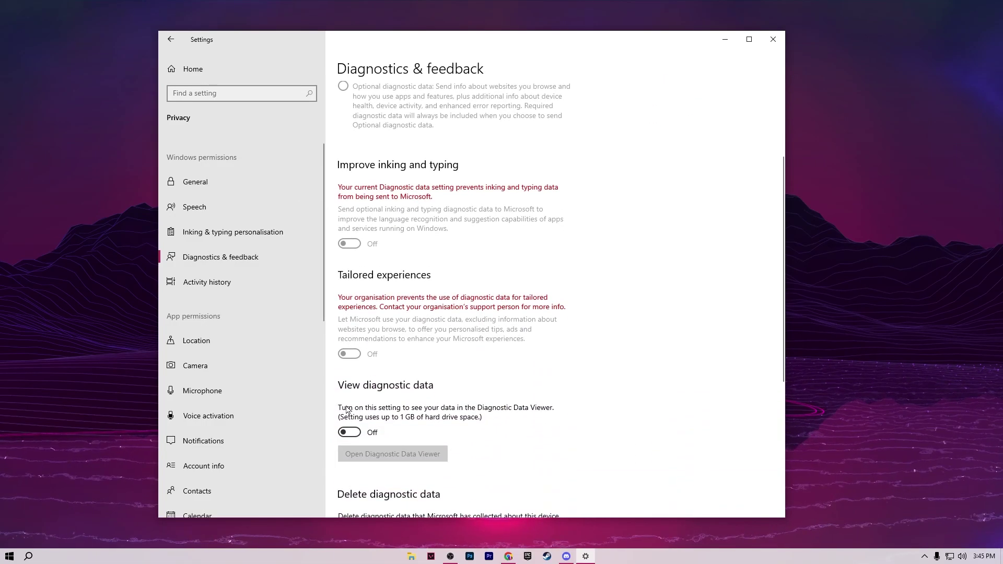
click(212, 282)
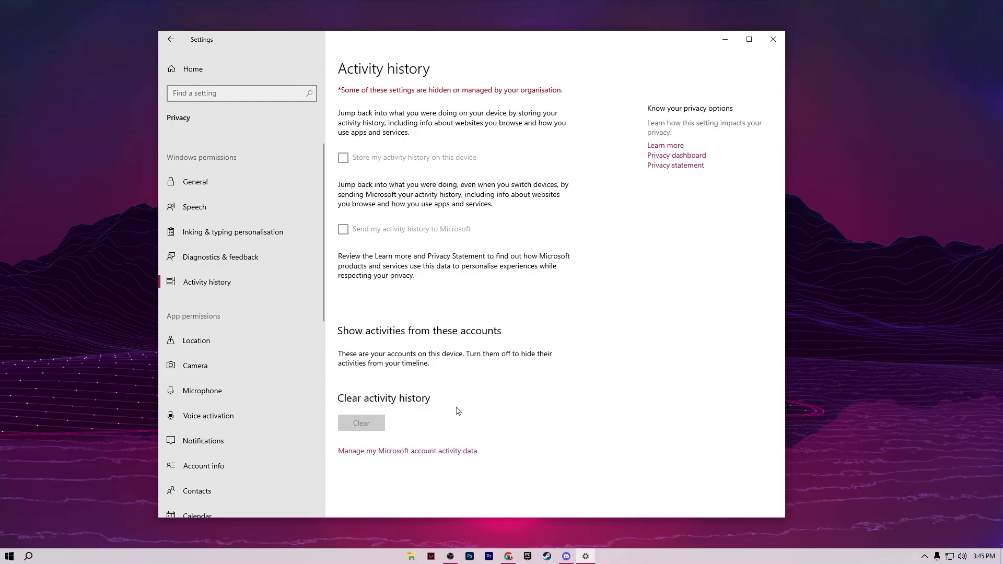
scroll(253, 337, down, 5)
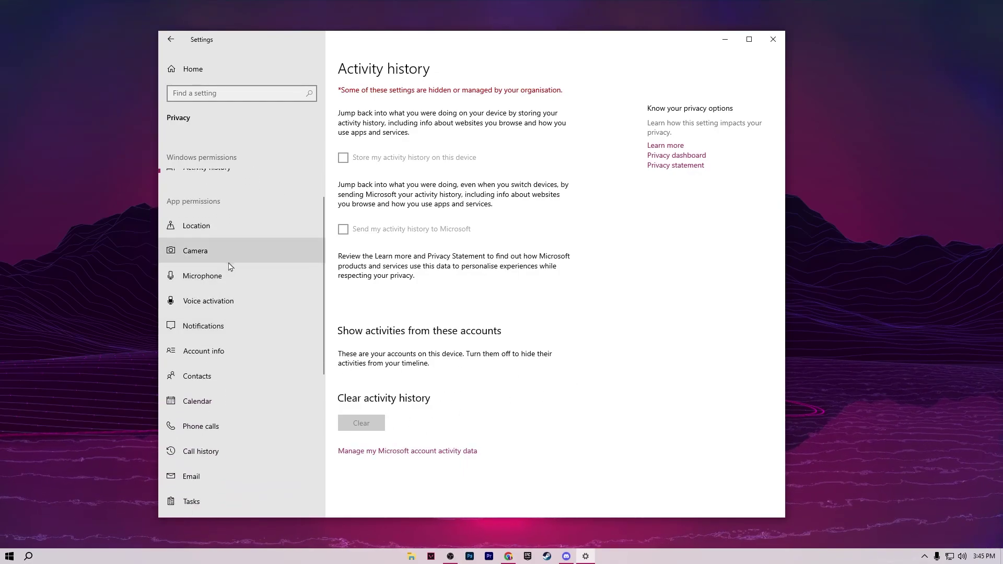
click(229, 261)
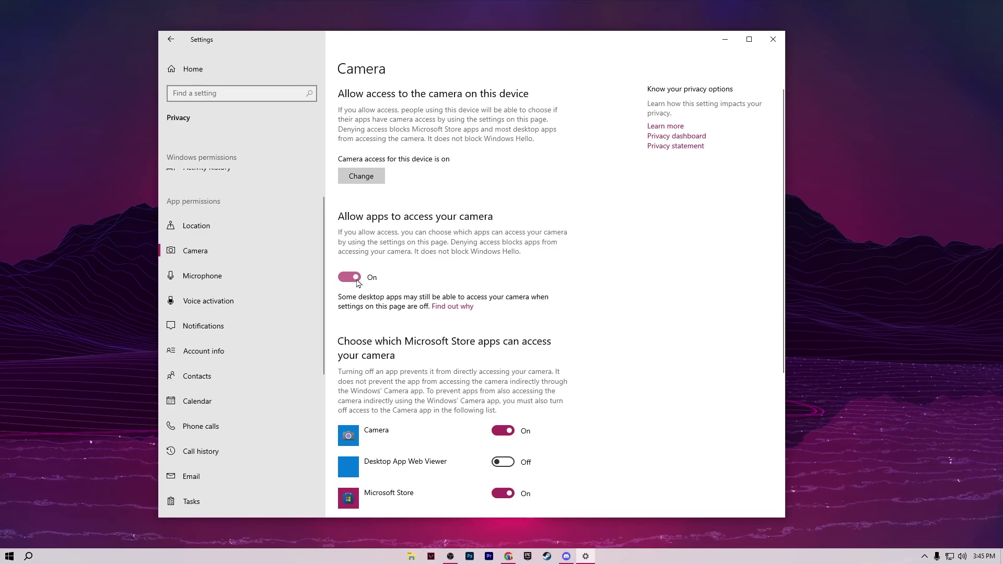
click(356, 278)
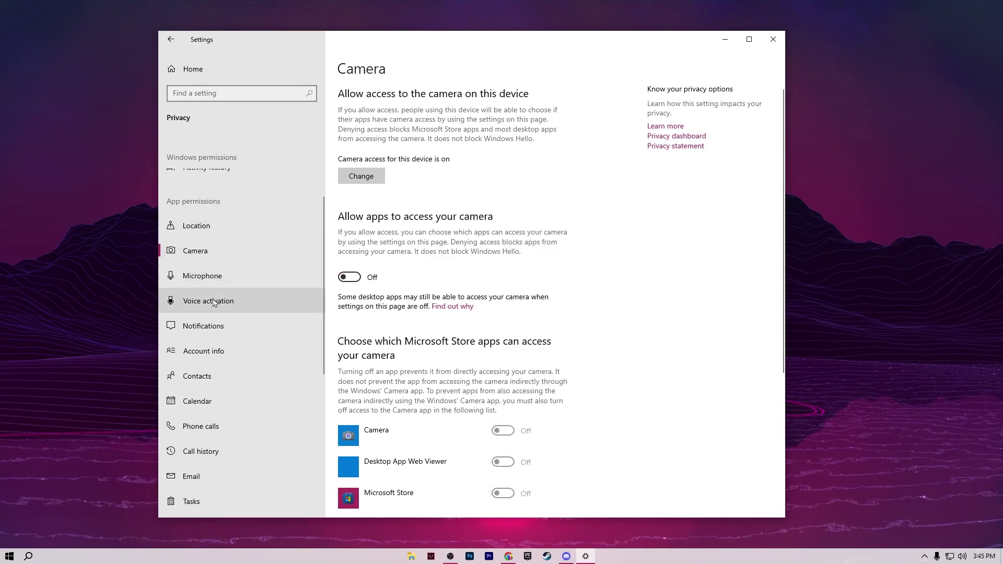
- Check Background apps, App diagnostics and Documents access pages, then return to the Settings home page
scroll(231, 390, down, 9)
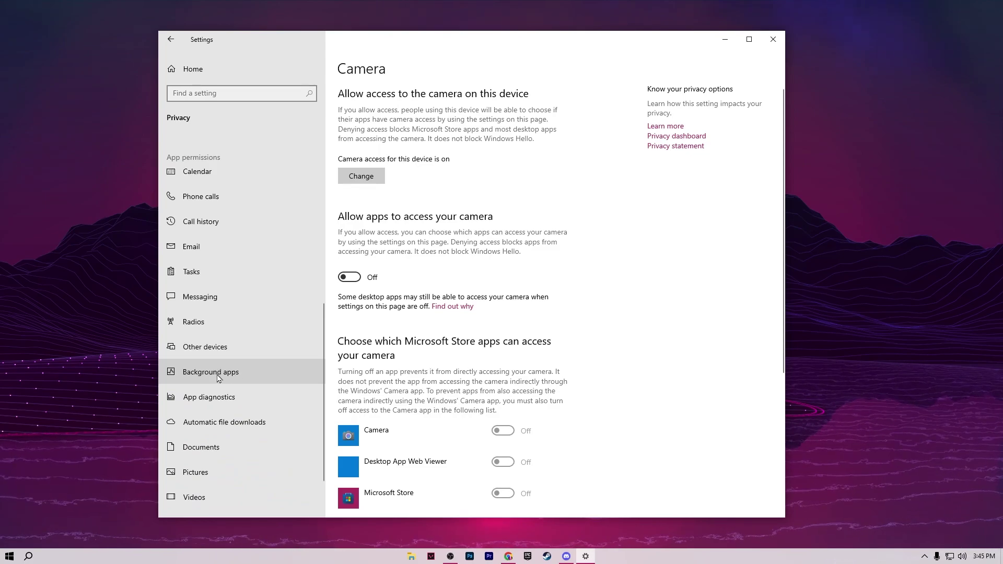
click(218, 377)
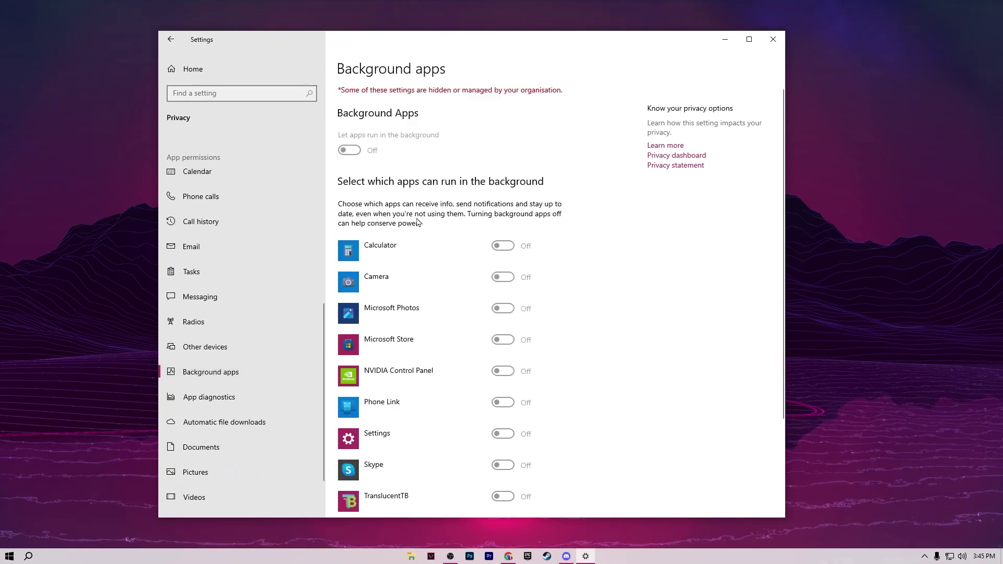
click(225, 398)
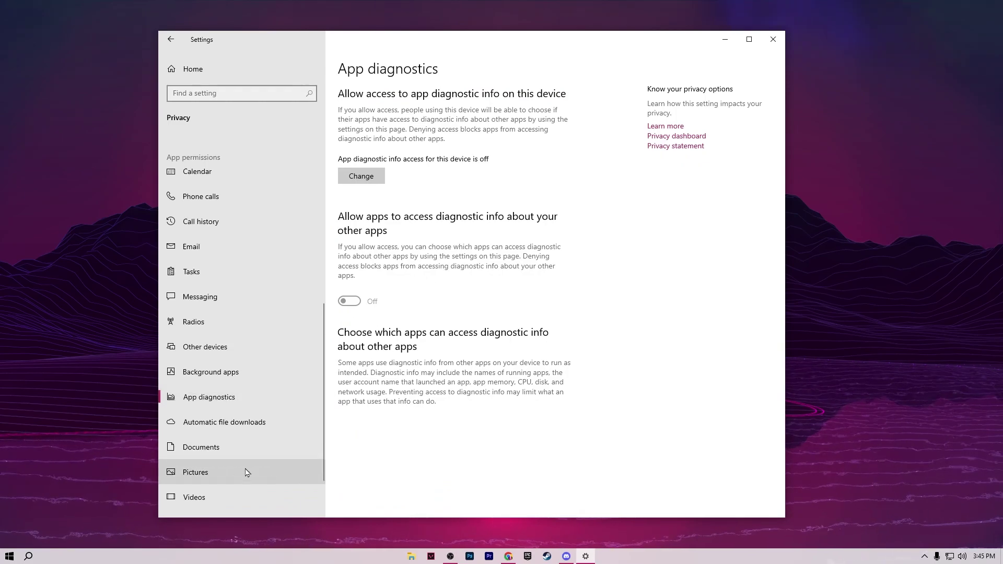
click(219, 450)
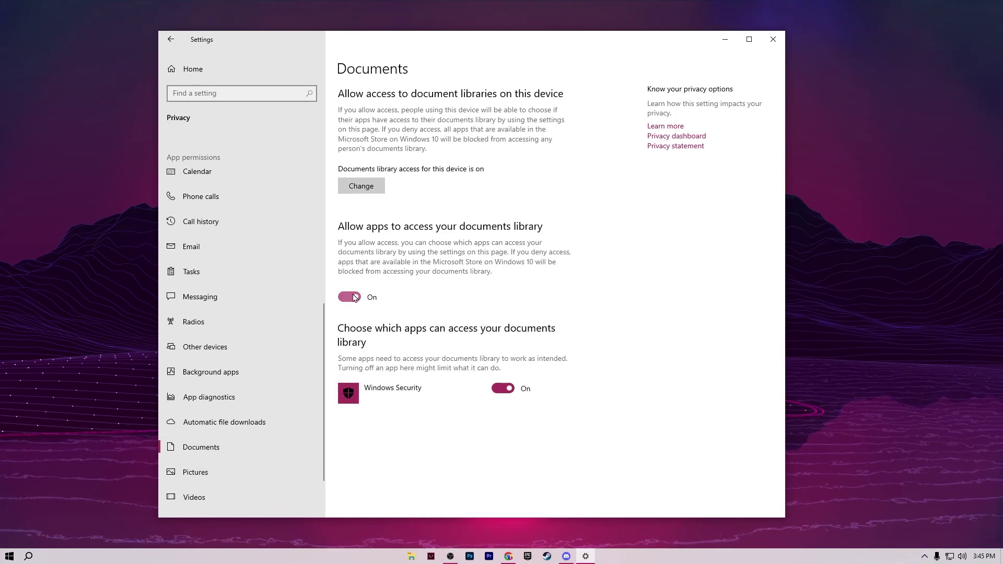
scroll(251, 314, up, 5)
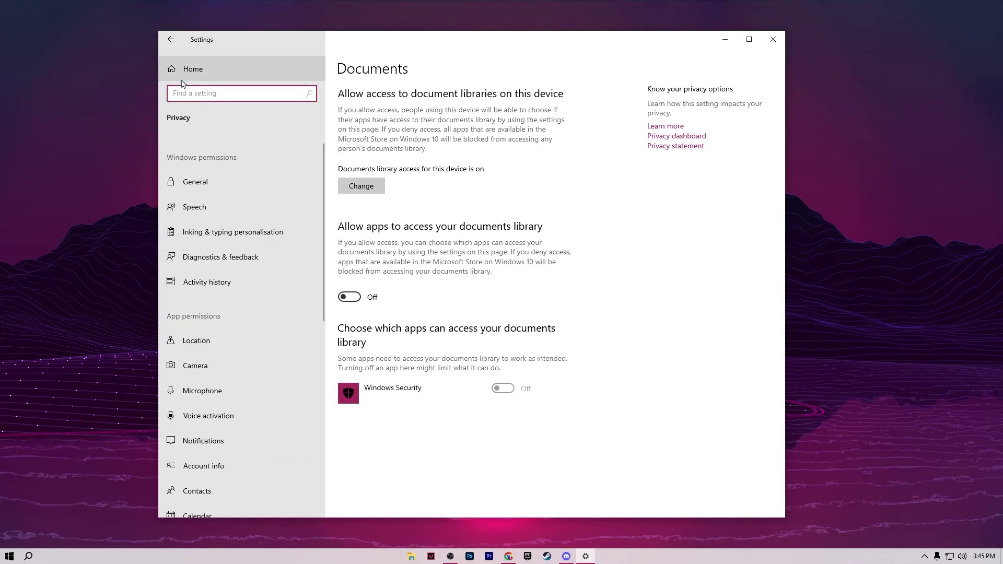
click(199, 69)
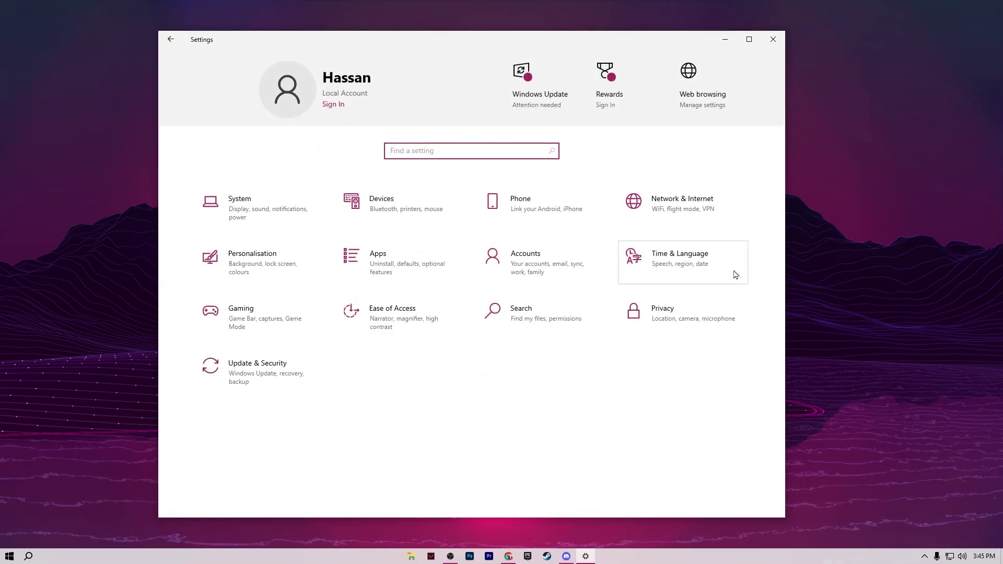
- In Advanced display settings, confirm Display 2: OMEN X 25f runs at 240 Hz, then go back
click(274, 202)
scroll(443, 247, down, 5)
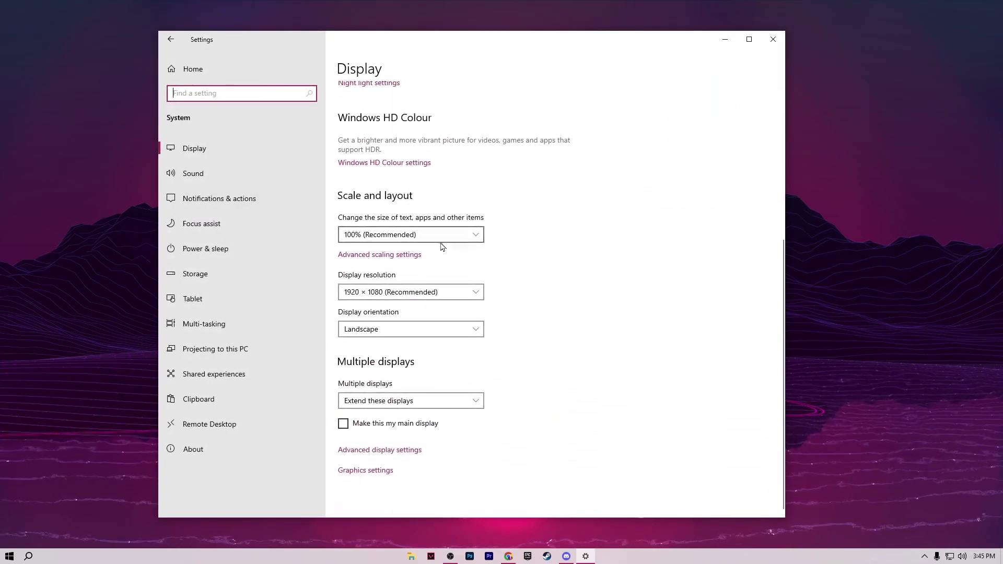
click(375, 450)
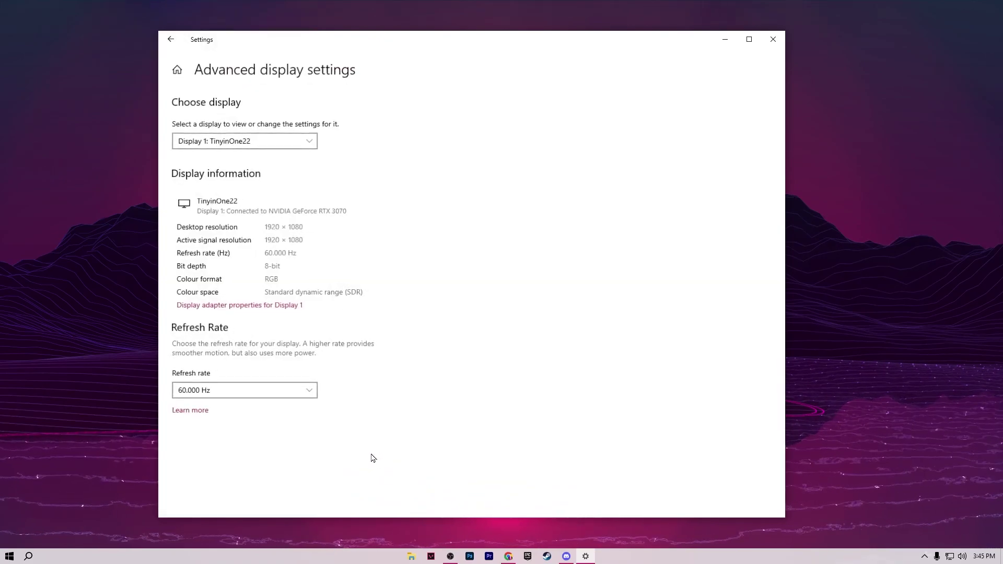
click(232, 141)
click(233, 155)
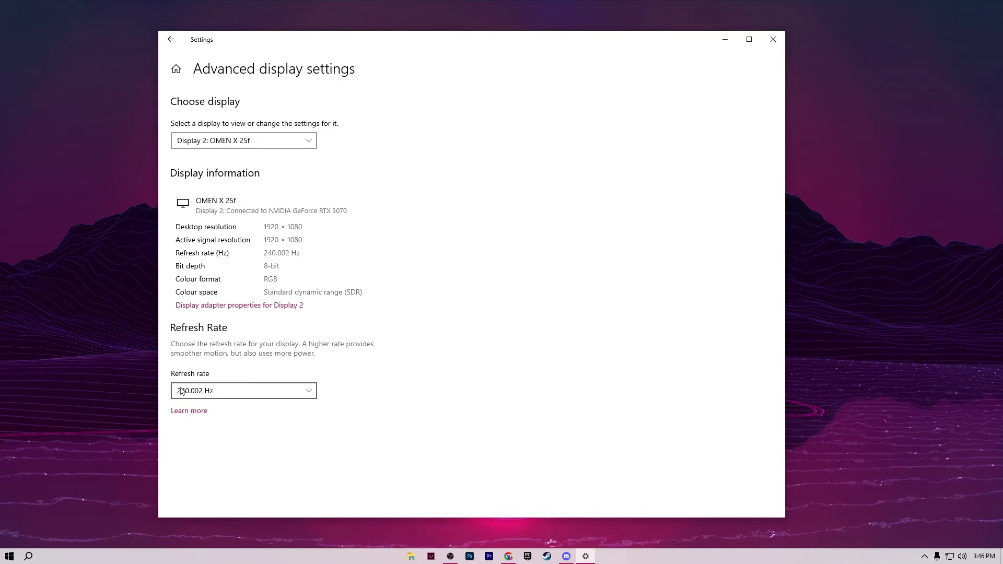
click(174, 44)
scroll(566, 316, down, 5)
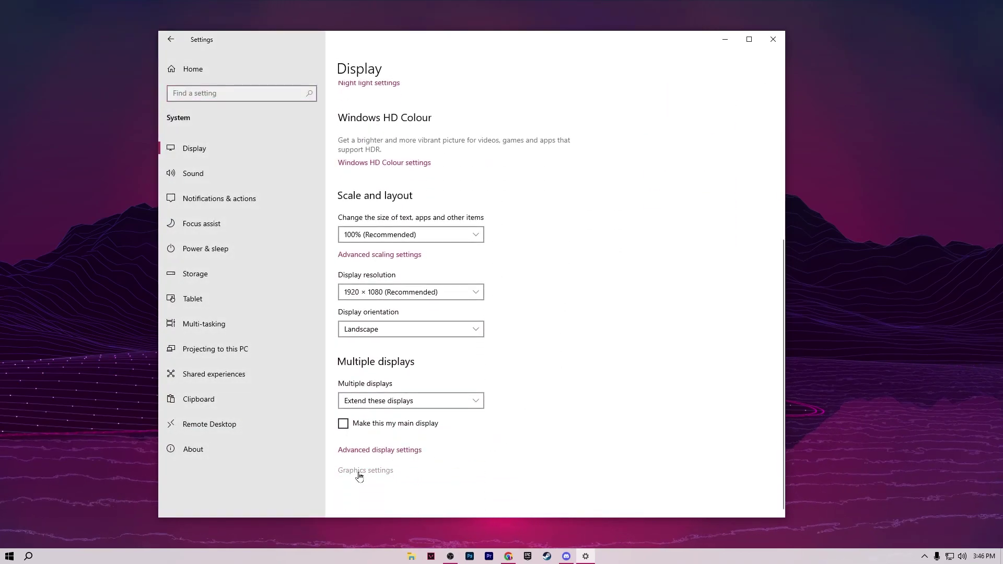
- In Graphics settings, set Fortnite's graphics preference to High performance
click(359, 473)
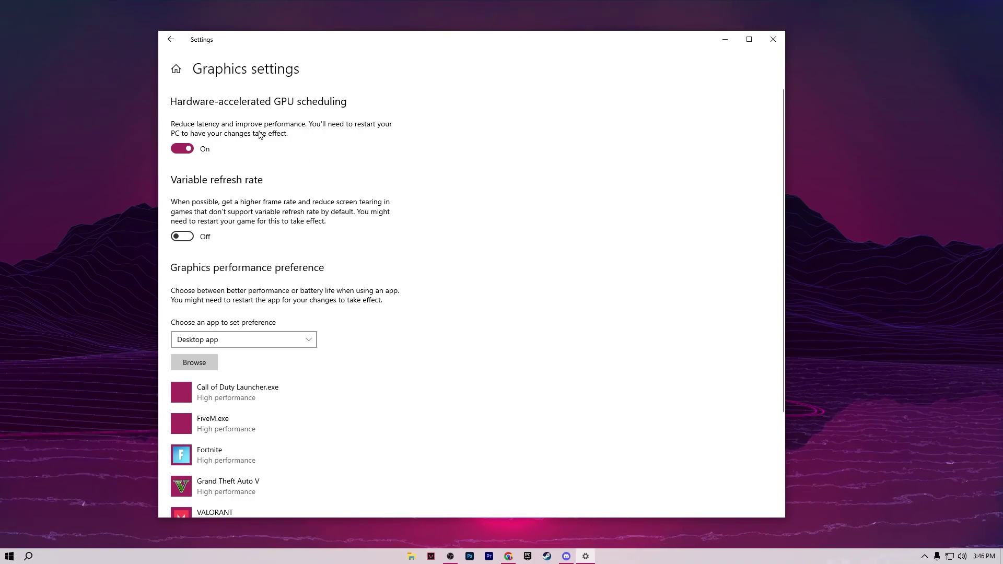
scroll(342, 346, down, 3)
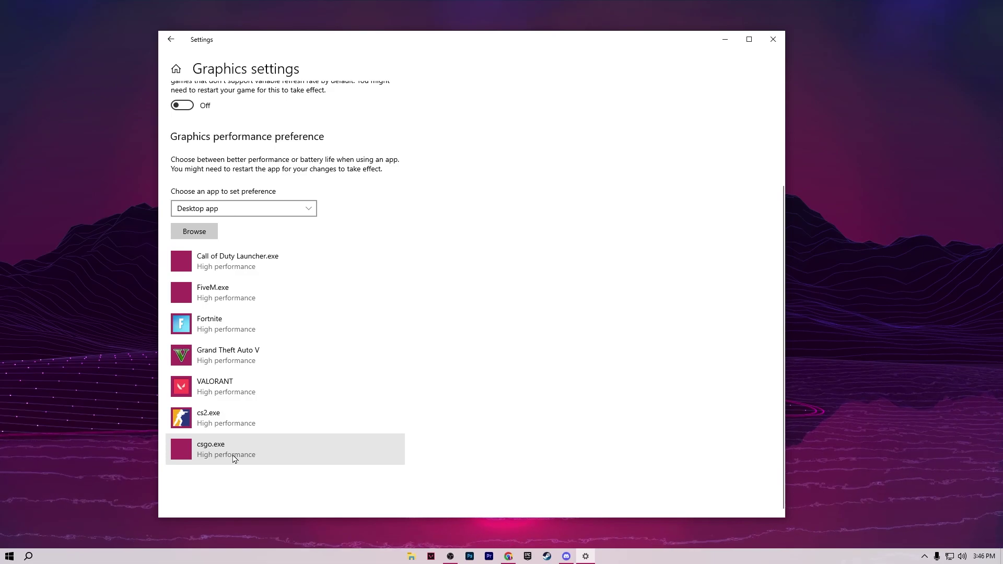
click(251, 329)
click(323, 377)
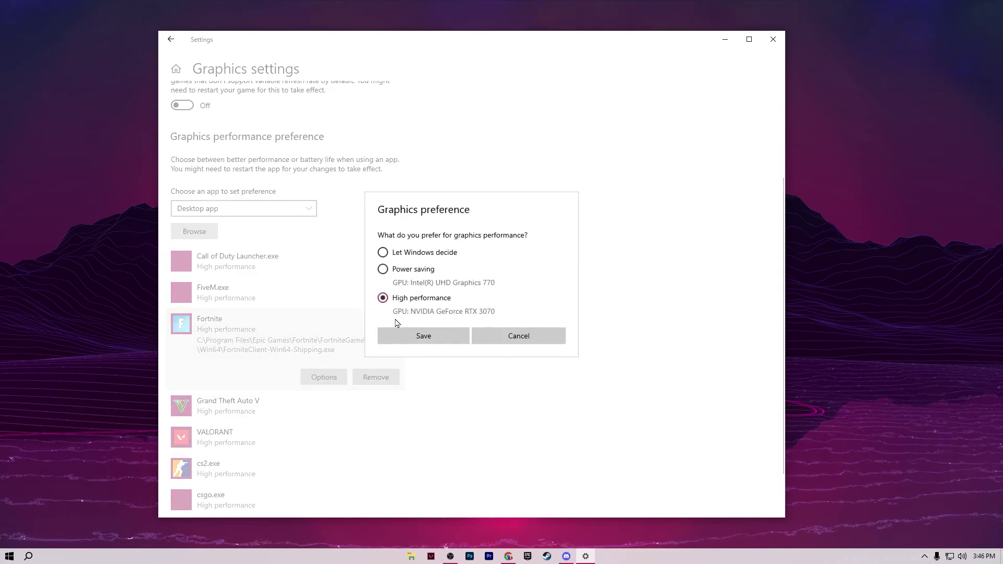
click(431, 336)
- Set FiveM.exe and Call of Duty Launcher.exe to High performance, then close Settings
click(391, 303)
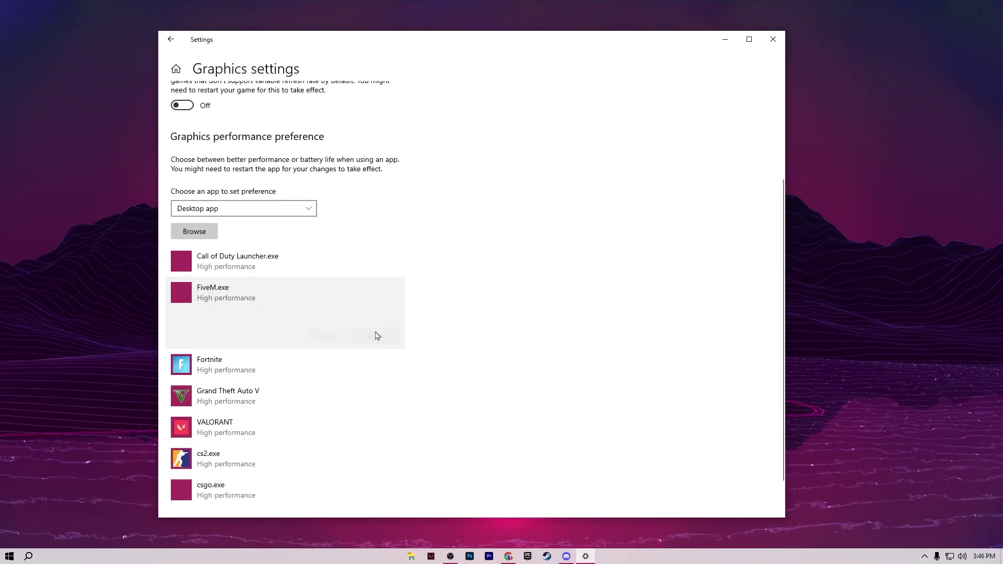
click(324, 335)
click(431, 336)
click(271, 280)
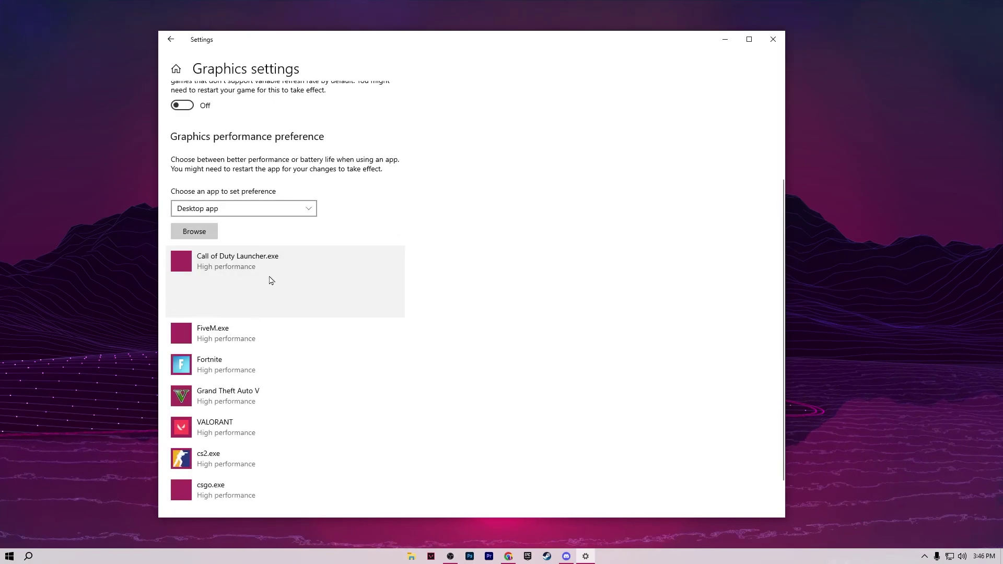
click(330, 302)
click(424, 339)
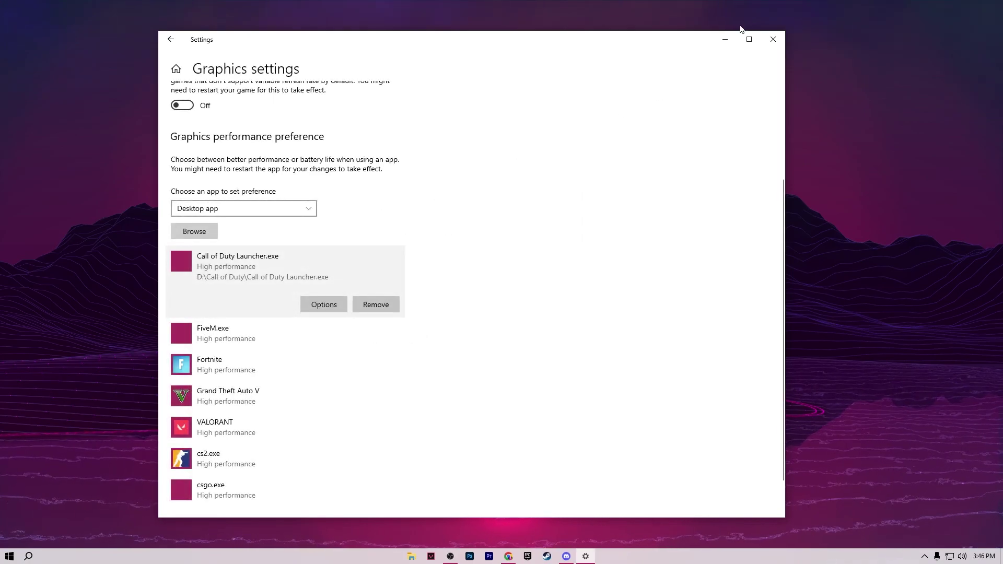
click(773, 41)
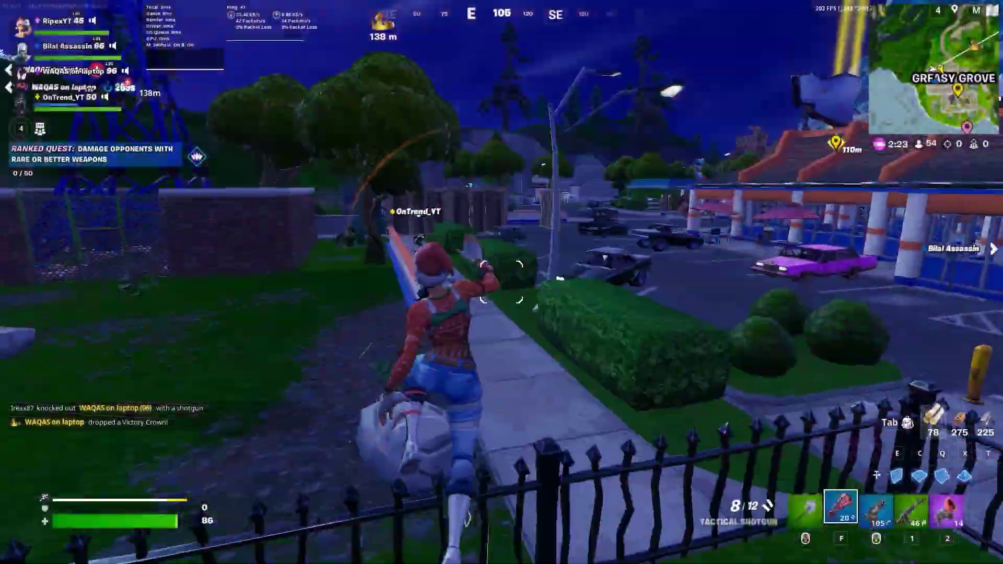
- Build a wall and ramps, then switch to the Heavy Assault Rifle and fire
key(e)
key(q)
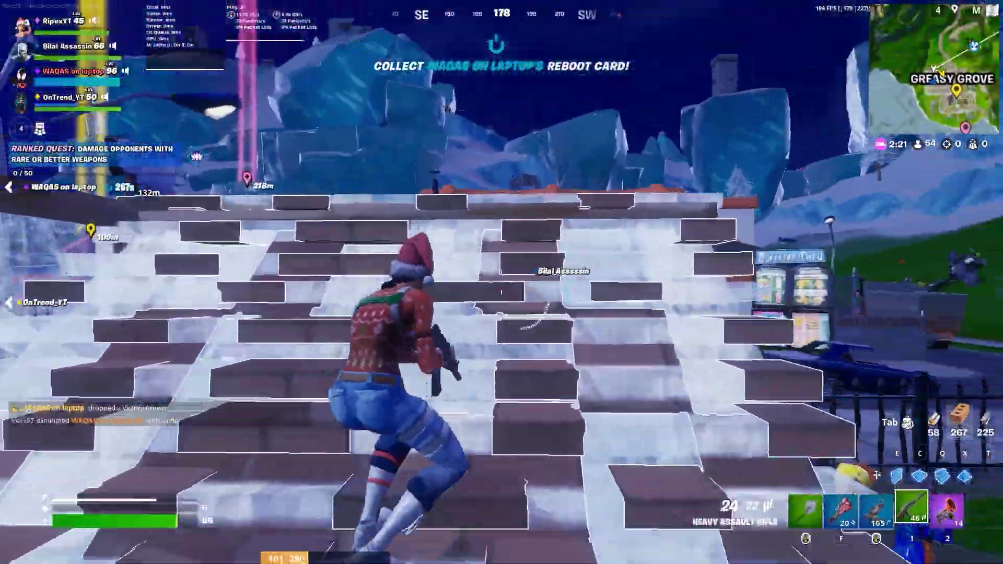
key(1)
click(501, 282)
key(q)
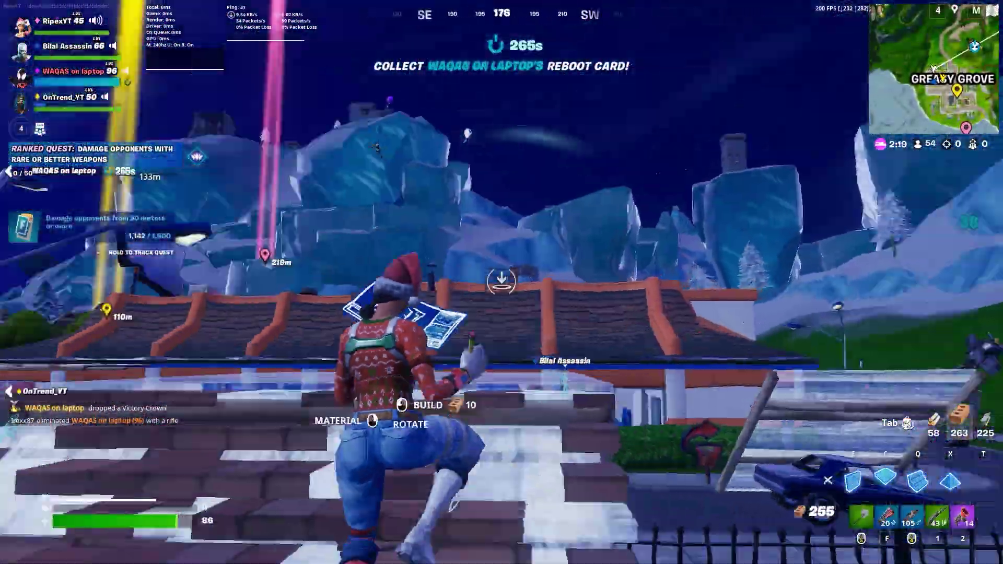
- Switch to the Tropical Shotgun, then place brick walls, a ramp and a floor around the character
key(f)
key(e)
click(501, 282)
key(q)
click(502, 282)
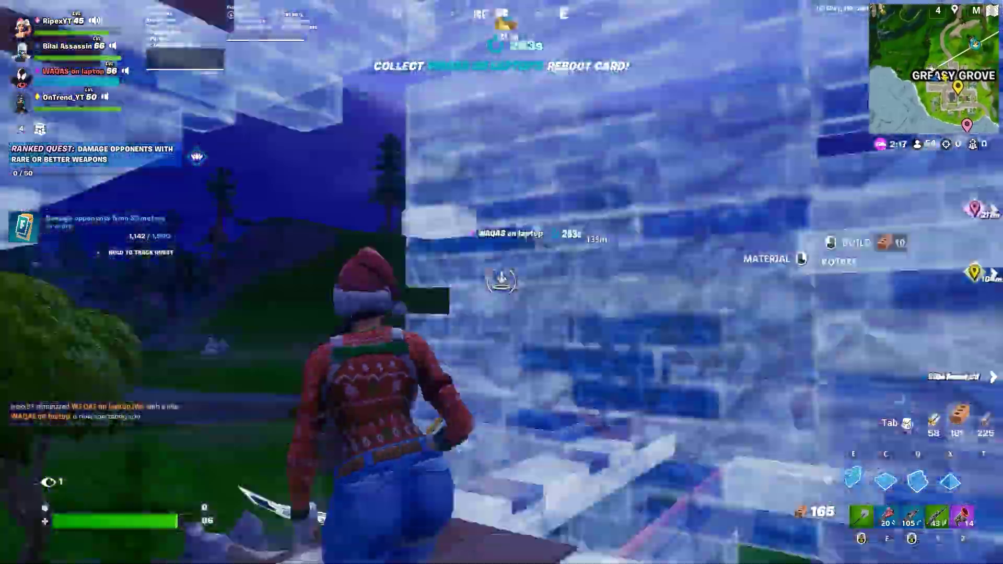
click(501, 282)
click(502, 282)
click(502, 282)
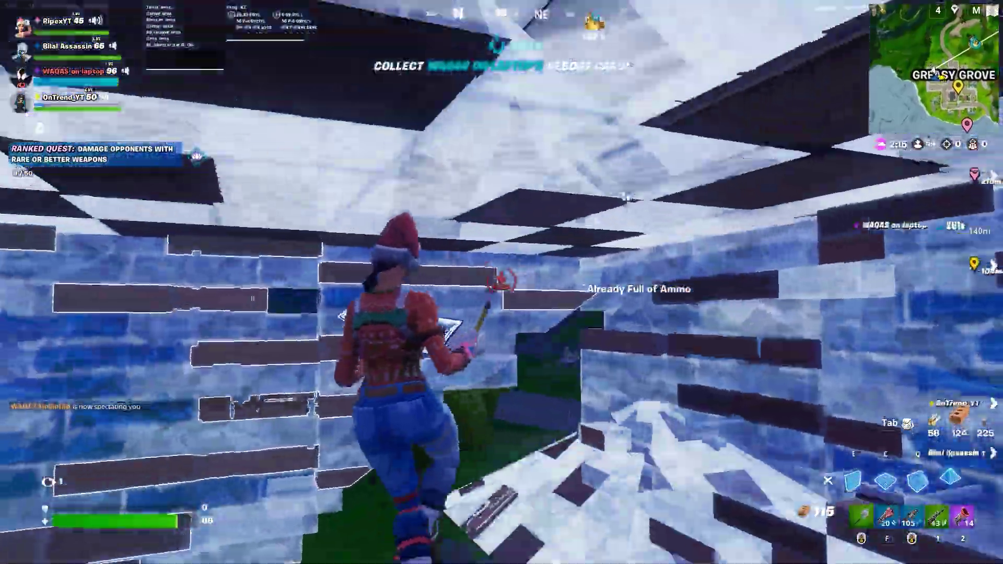